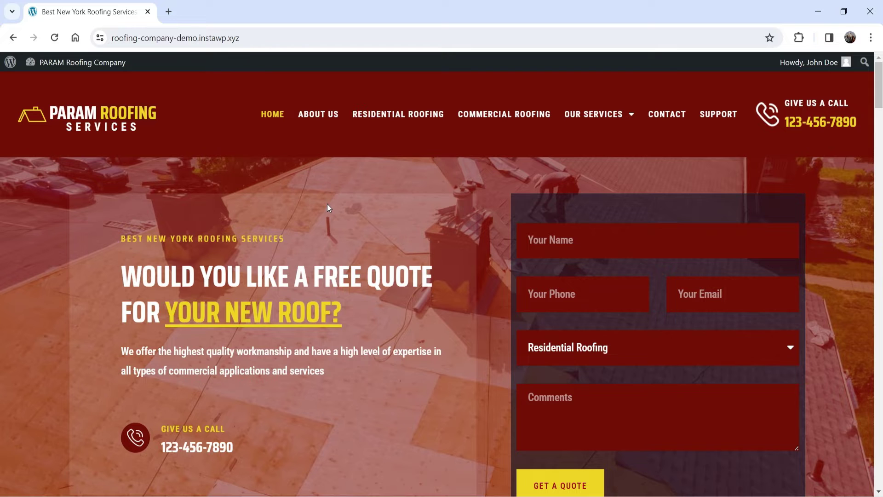
Submit a new support ticket from the site's Support Portal, keeping Normal priority.
left_click(720, 116)
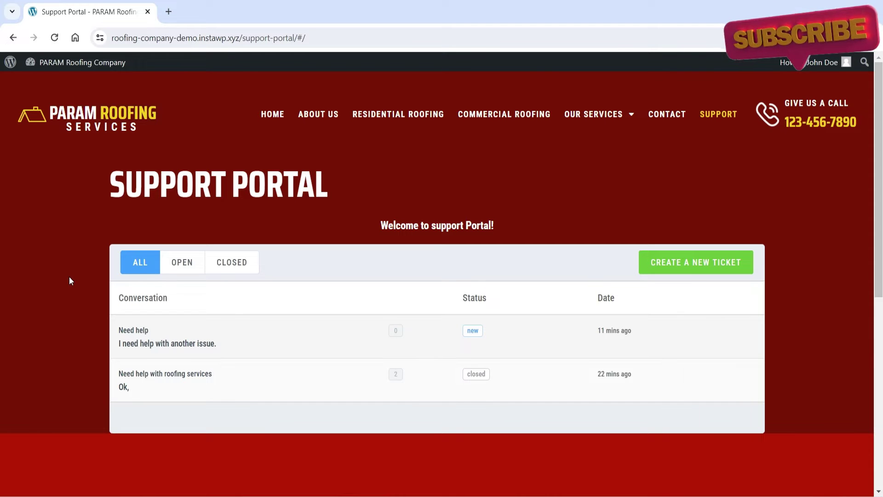
left_click(690, 271)
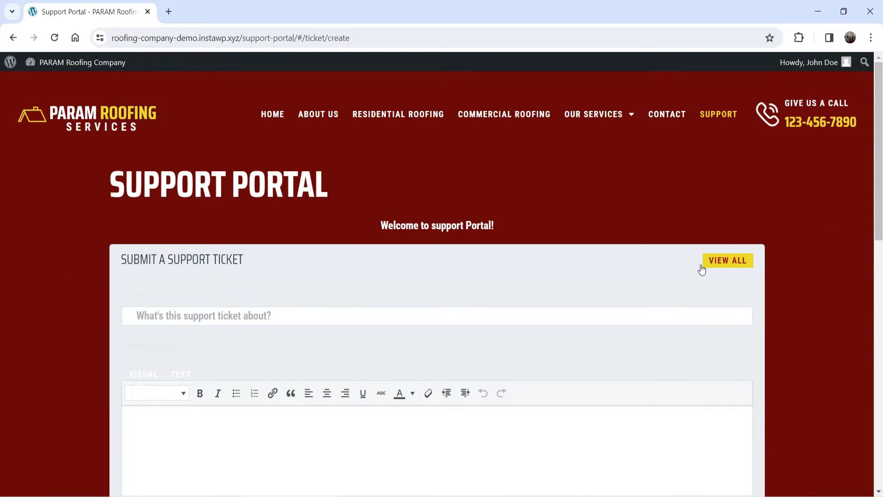
scroll(175, 181, "down", 4)
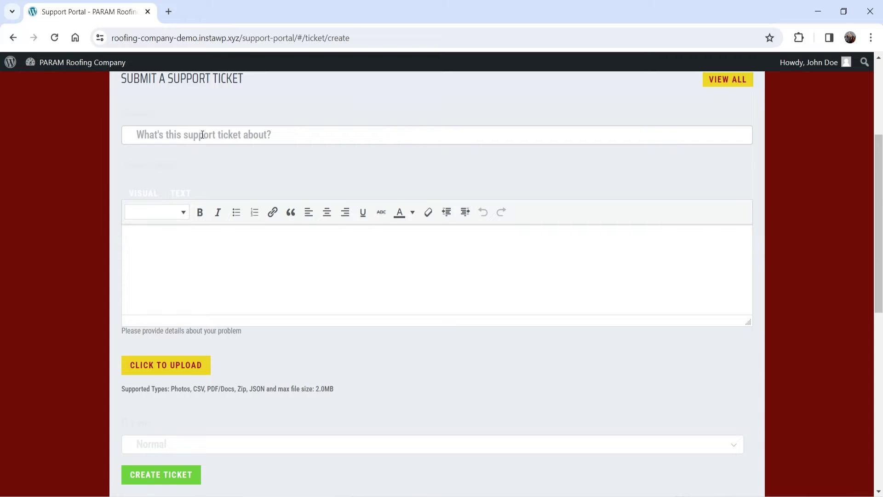
scroll(215, 276, "down", 4)
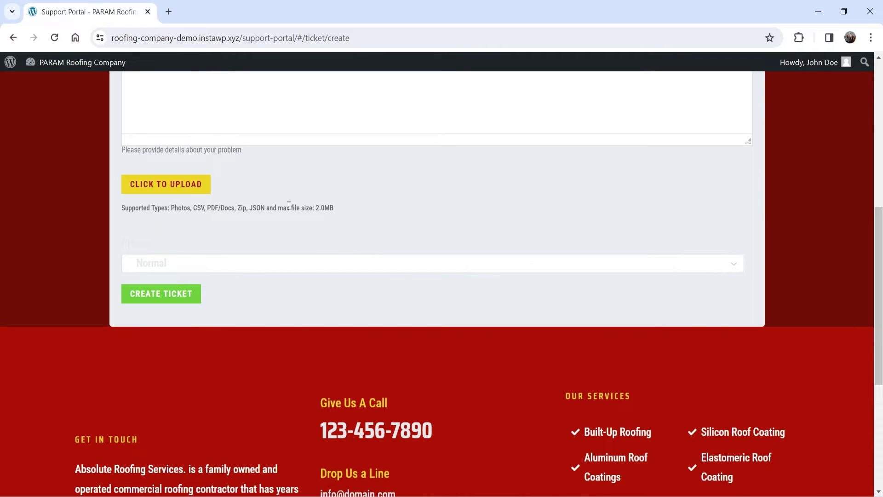
left_click(198, 269)
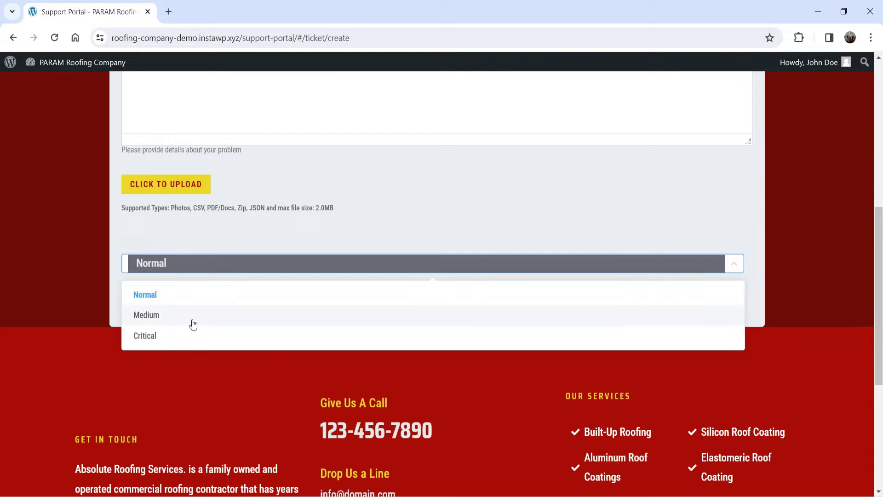
left_click(71, 244)
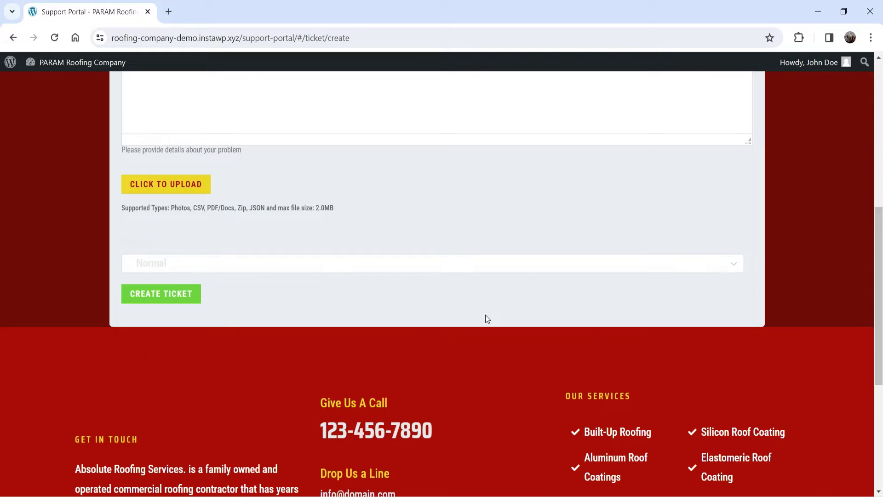
left_click(168, 295)
View all tickets, then switch to the Fluent Support admin dashboard window.
left_click(747, 266)
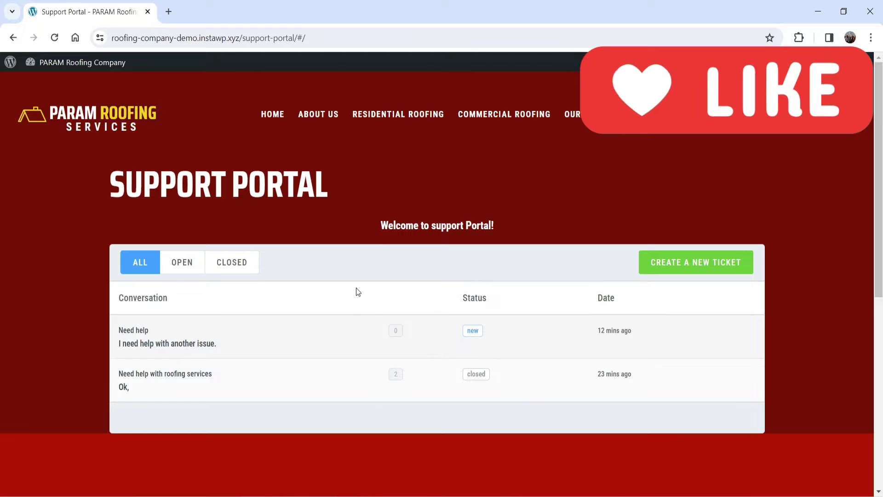
mouse_move(426, 496)
left_click(487, 460)
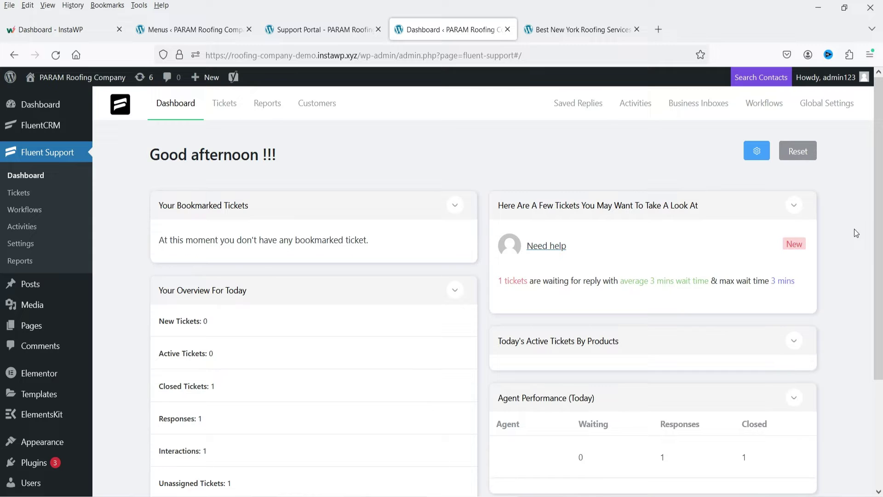
Open the 'Need help' ticket, start a reply, then open Reports from the ⋮ menu.
left_click(233, 109)
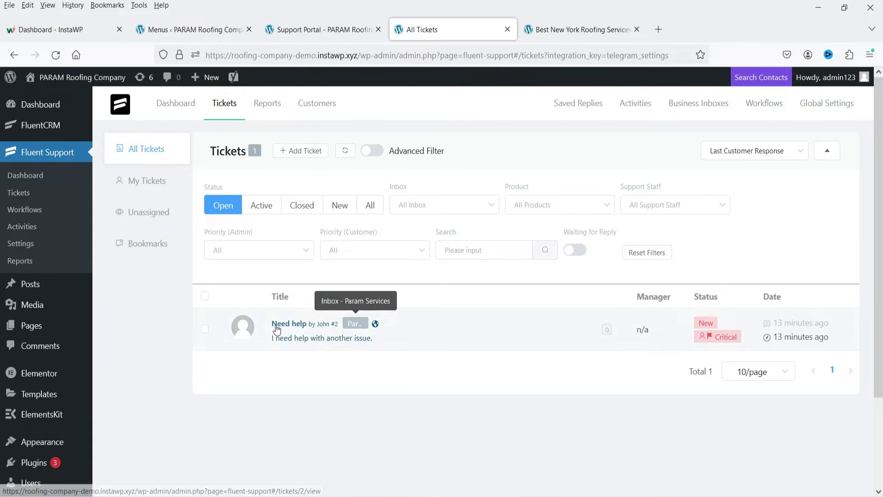
left_click(277, 324)
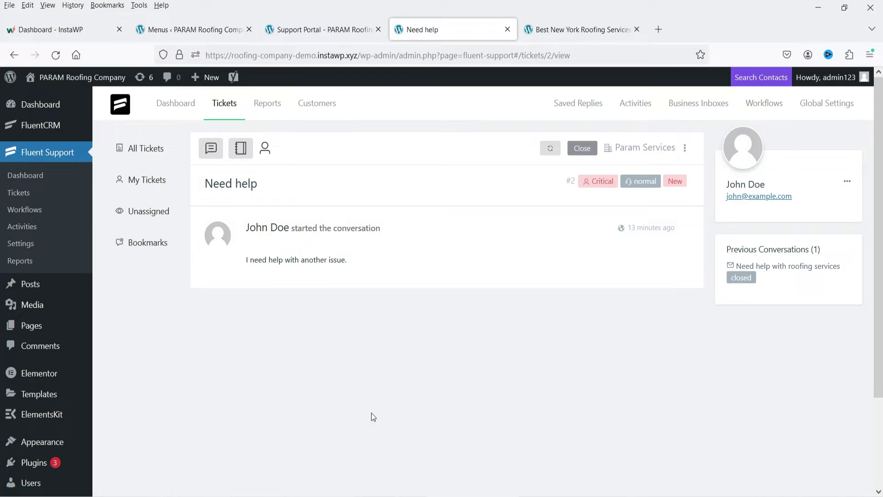
left_click(211, 152)
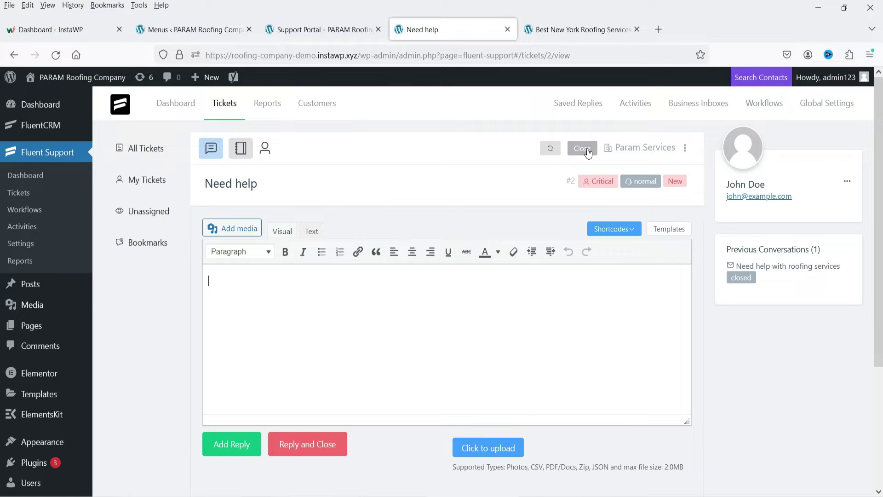
left_click(685, 148)
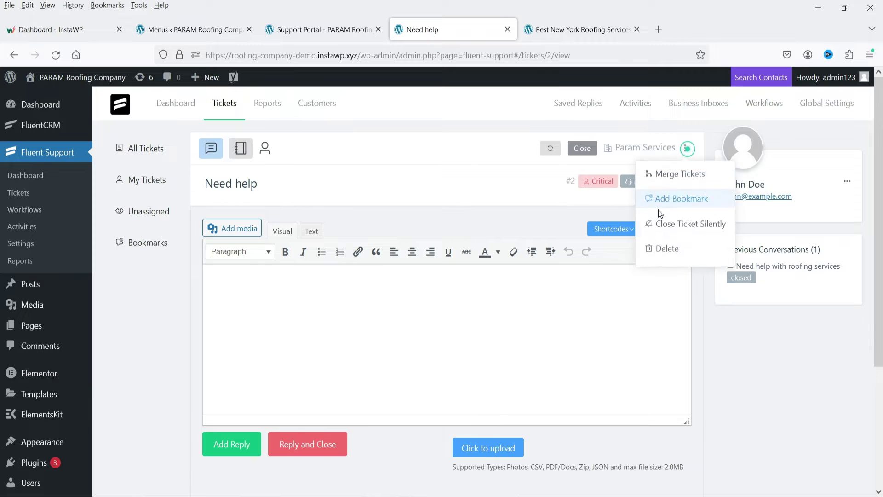
left_click(270, 103)
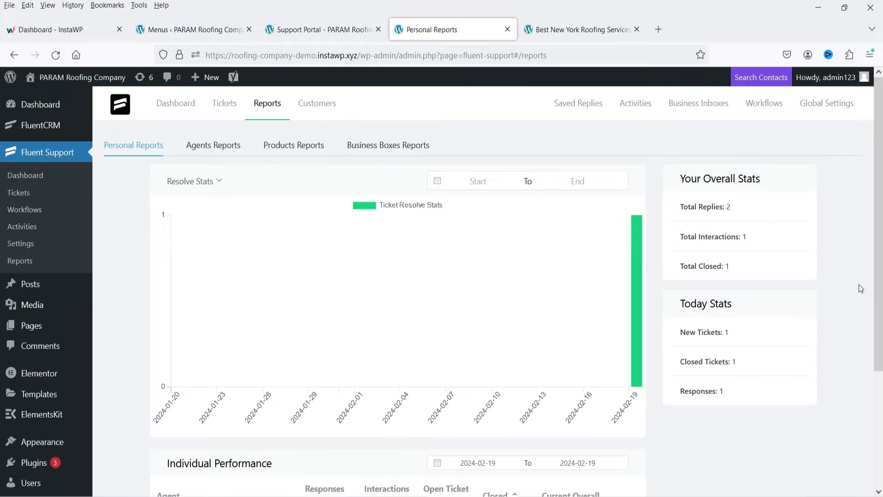
Create draft workflow 'abc' and browse its Workflow Trigger and Select Action options.
left_click(773, 110)
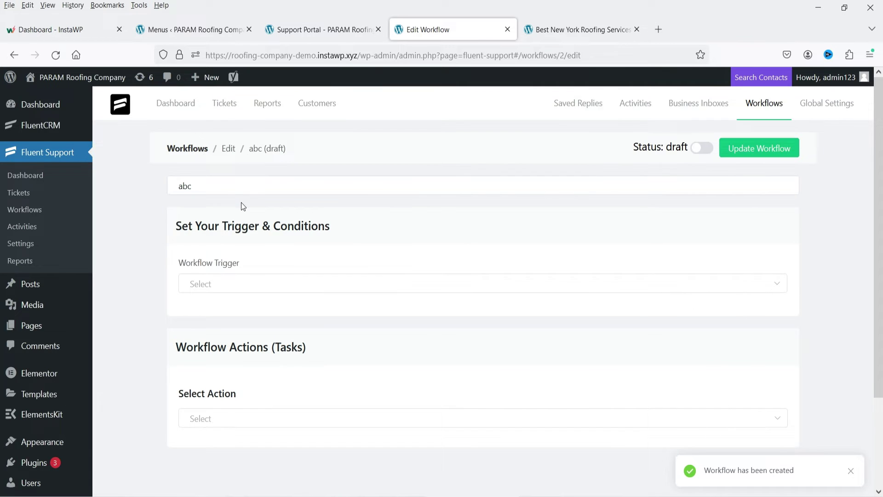
scroll(243, 206, "down", 2)
left_click(242, 177)
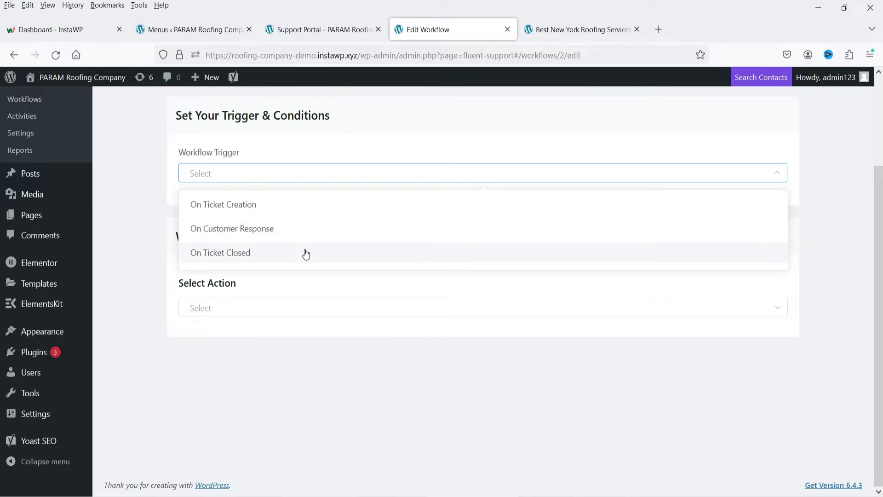
left_click(236, 364)
left_click(240, 308)
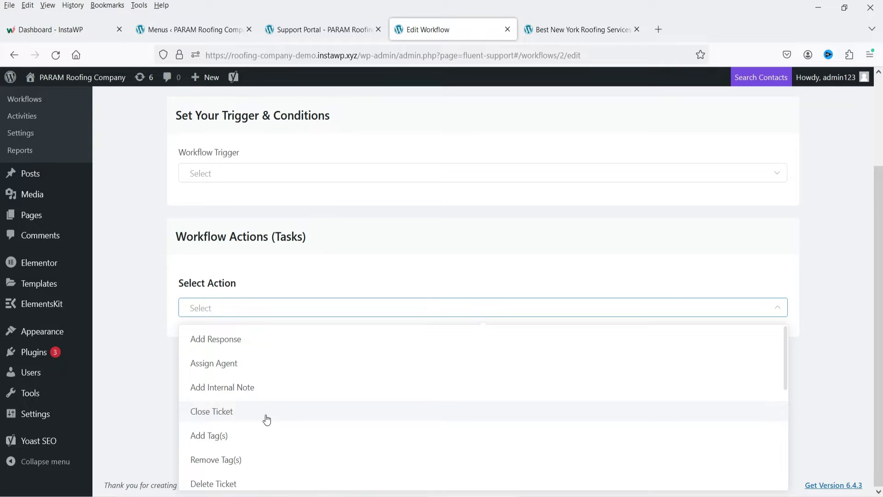
scroll(282, 434, "down", 5)
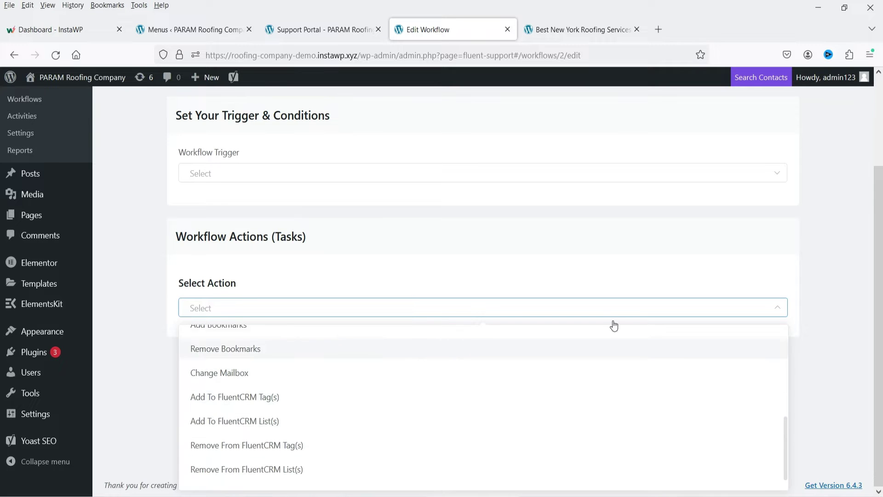
left_click(132, 302)
scroll(460, 280, "up", 3)
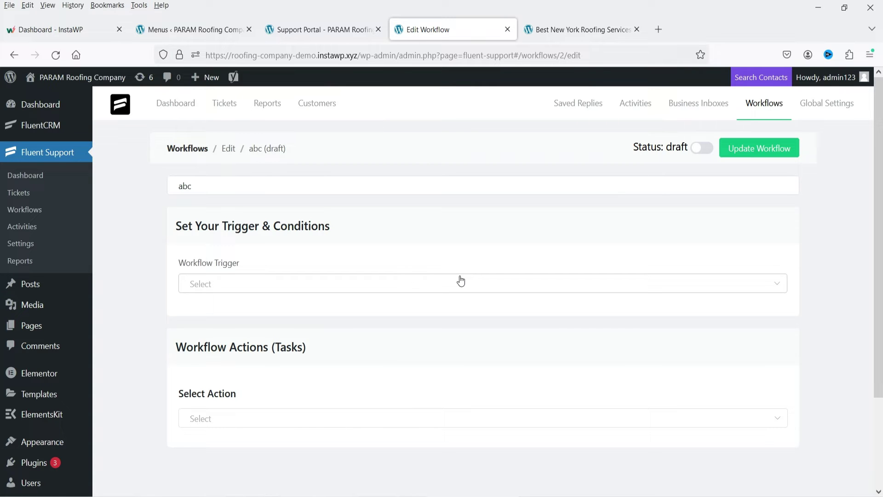
Scroll through Fluent Support's Global Settings, then view the Support Staff settings.
left_click(826, 103)
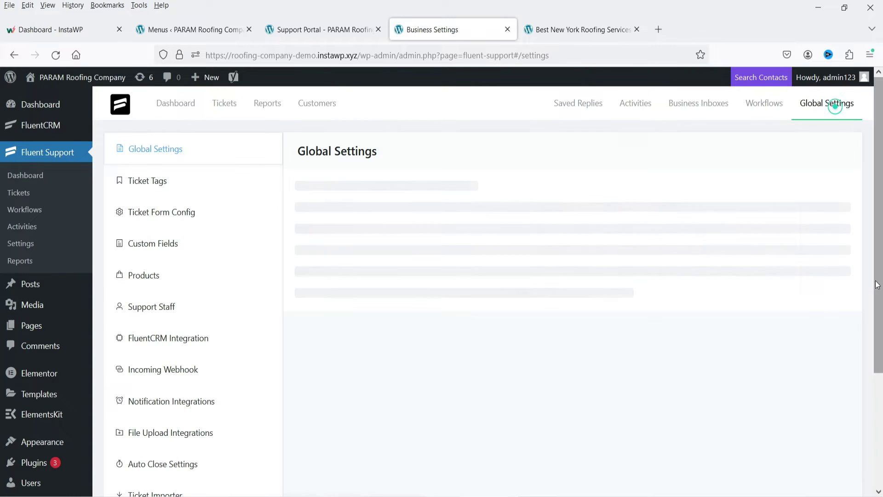
scroll(201, 240, "down", 2)
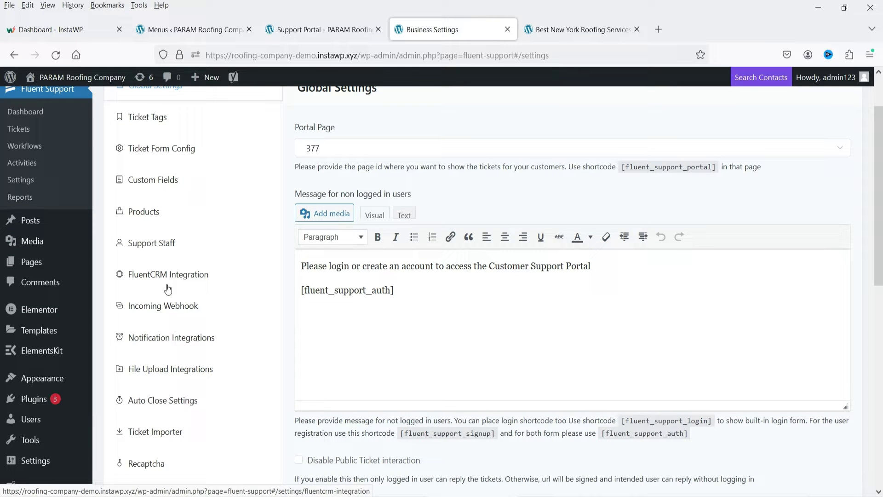
left_click(151, 242)
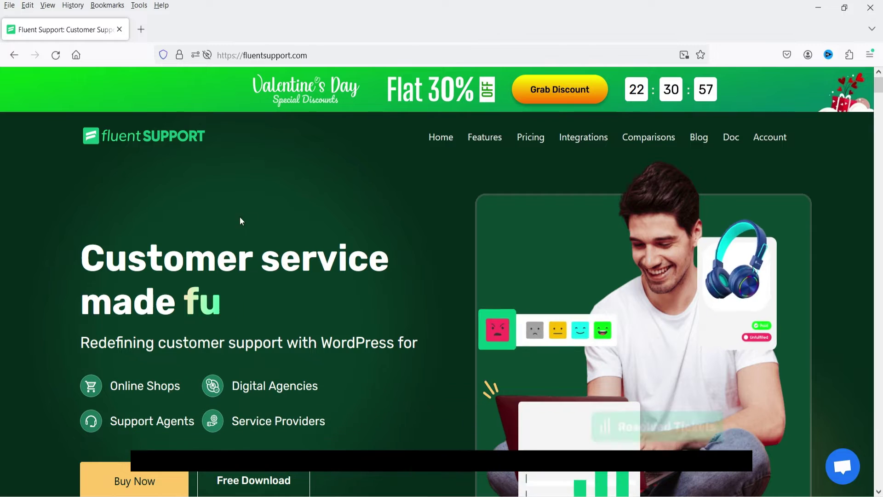
Scroll the fluentsupport.com homepage, return to the top, and go to Pricing.
scroll(368, 227, "down", 20)
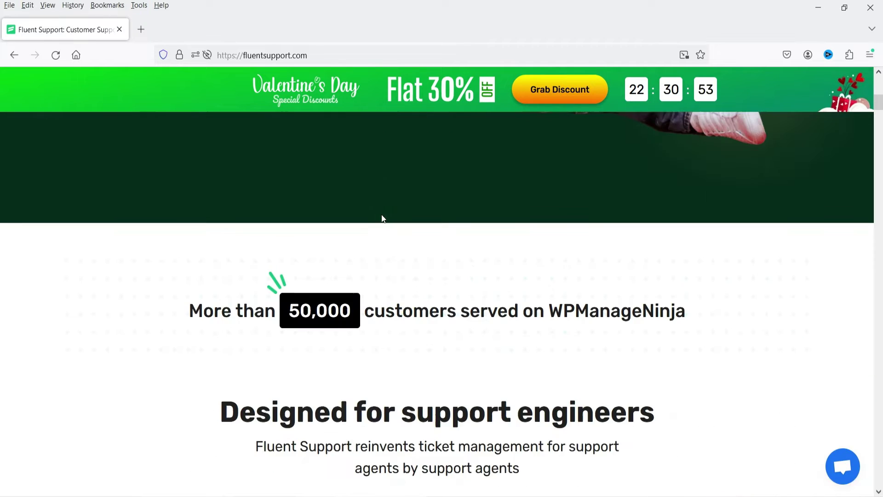
scroll(741, 211, "down", 20)
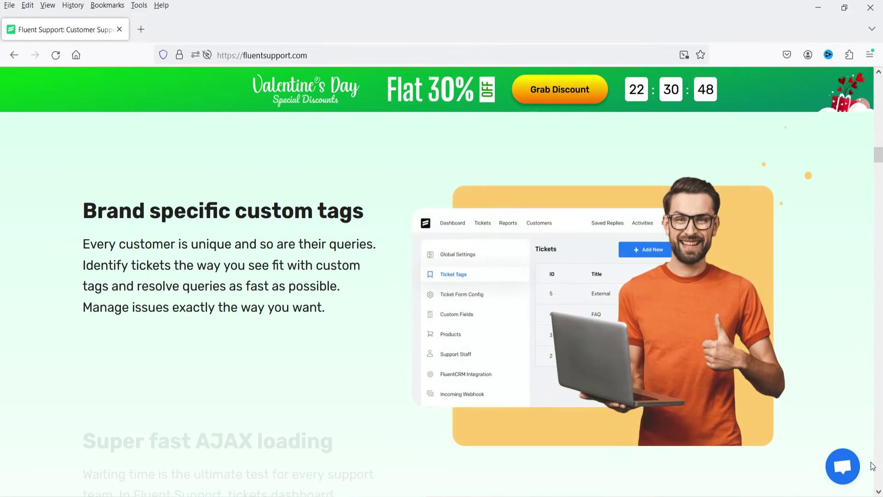
key("Home")
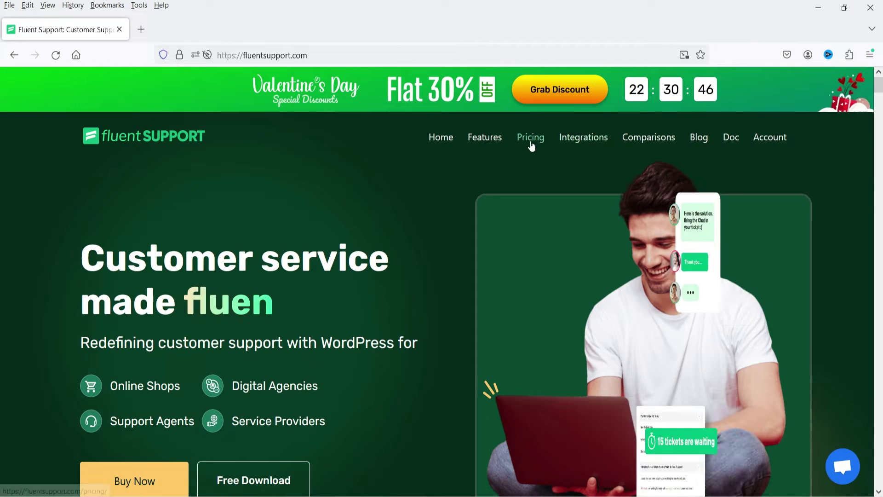
left_click(530, 136)
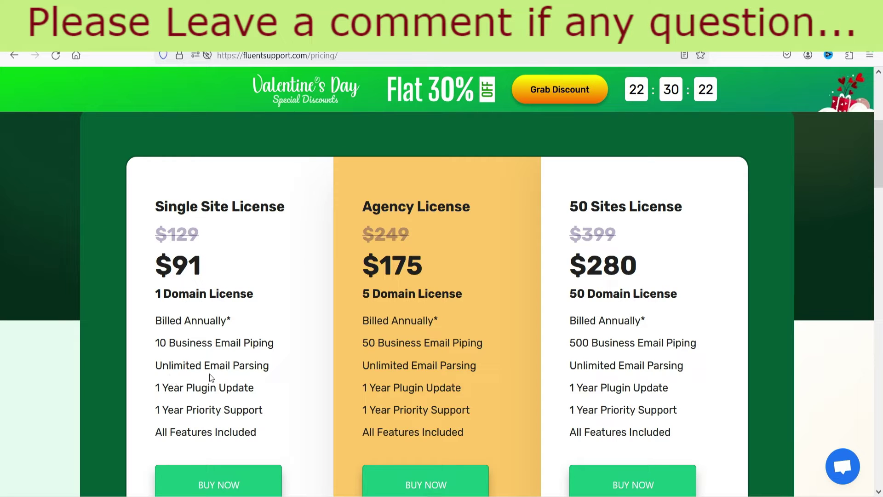
Scroll up and down the pricing page to review the full Pro feature list.
scroll(205, 371, "down", 2)
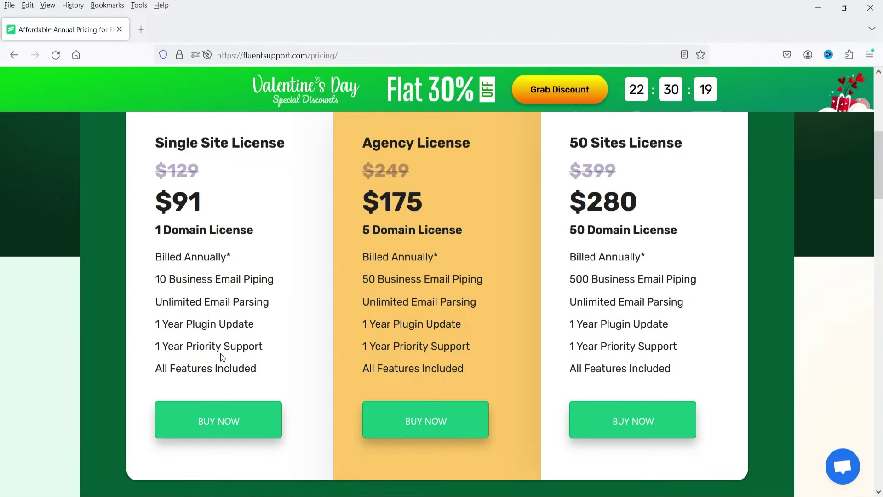
scroll(220, 353, "up", 2)
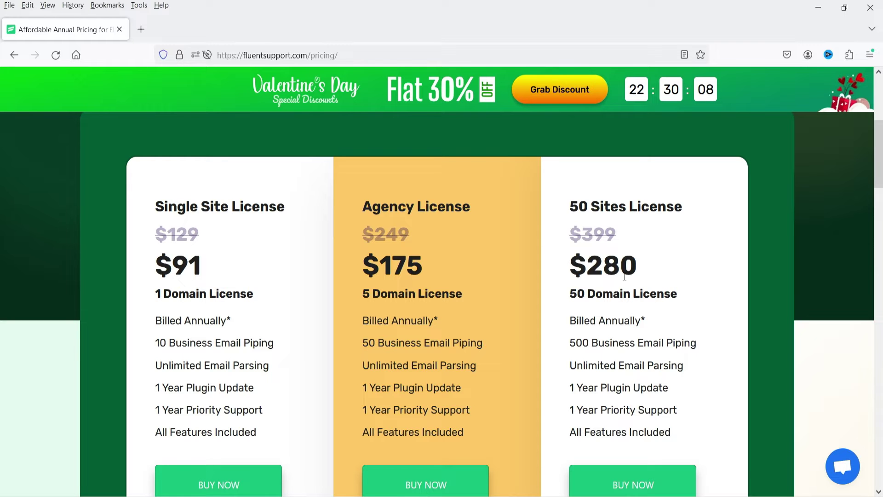
scroll(624, 276, "down", 3)
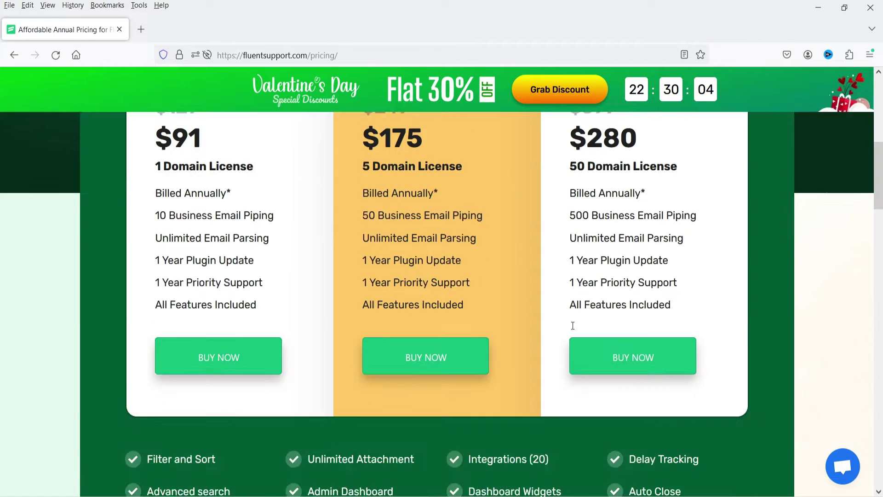
scroll(570, 327, "up", 10)
scroll(569, 327, "down", 12)
scroll(567, 319, "down", 3)
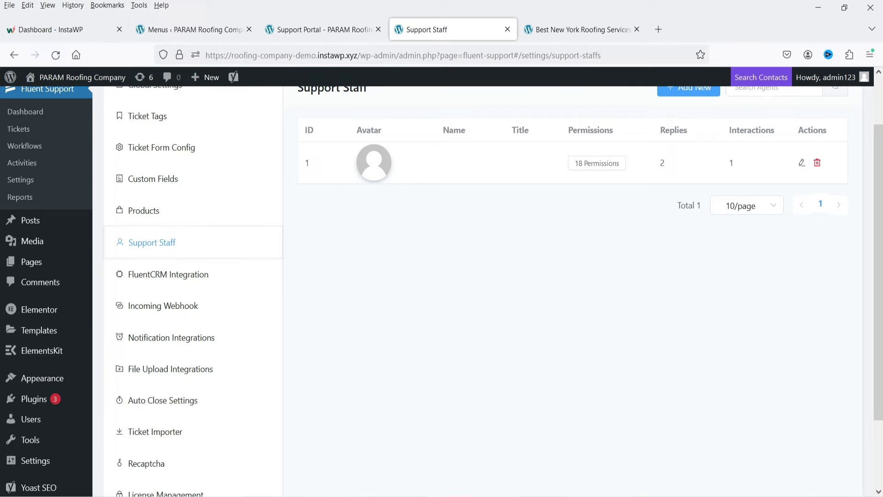
scroll(513, 371, "up", 2)
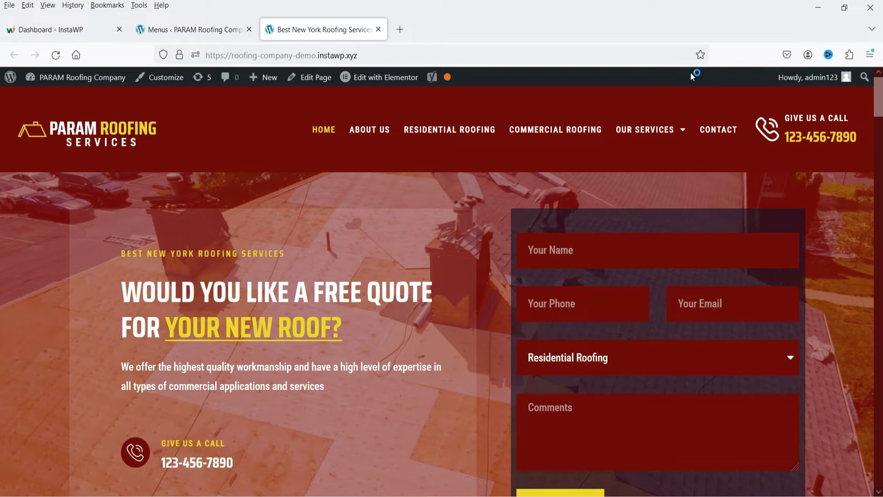
Search 'fluent support' under Add New Plugin, install and activate it, and start its setup.
left_click(194, 29)
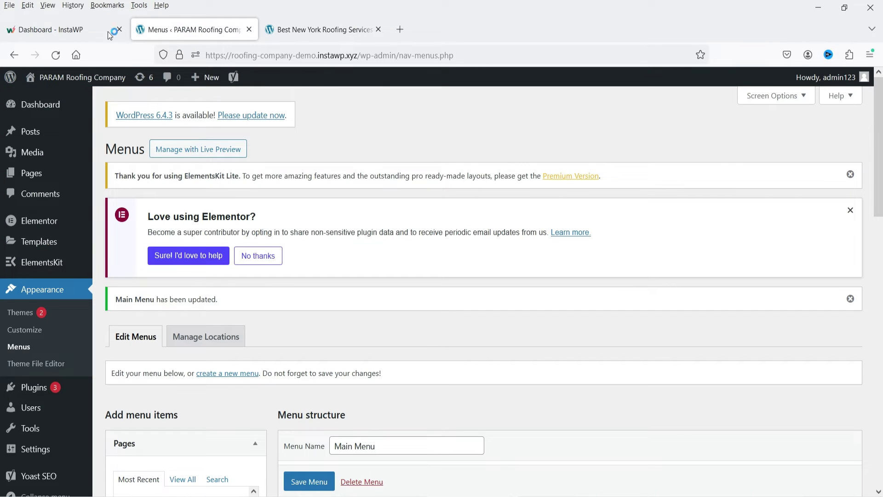
mouse_move(32, 388)
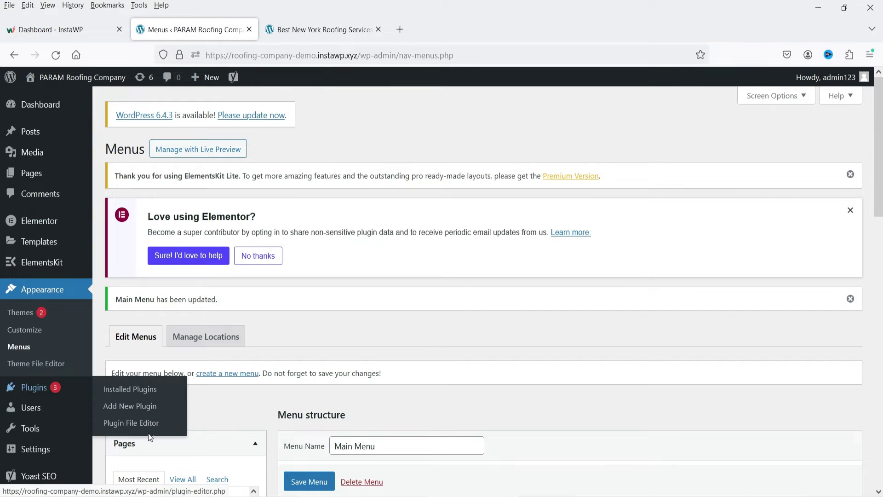
left_click(123, 407)
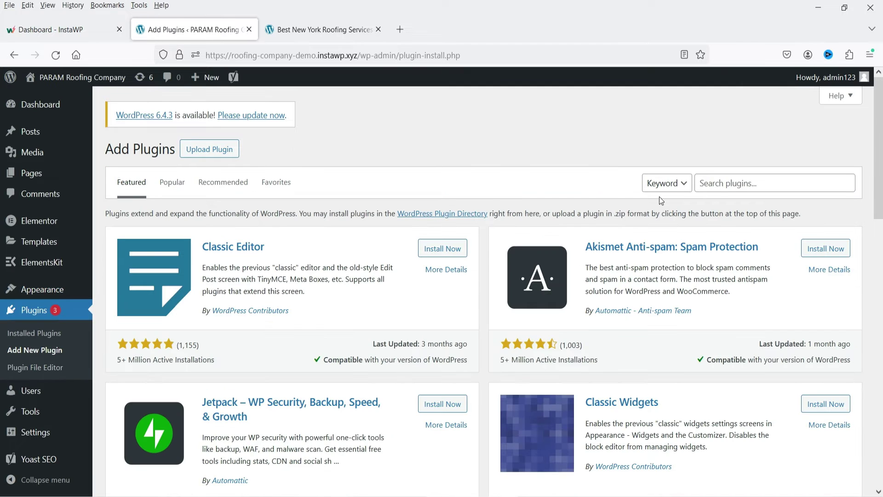
left_click(727, 181)
type("fluent supp")
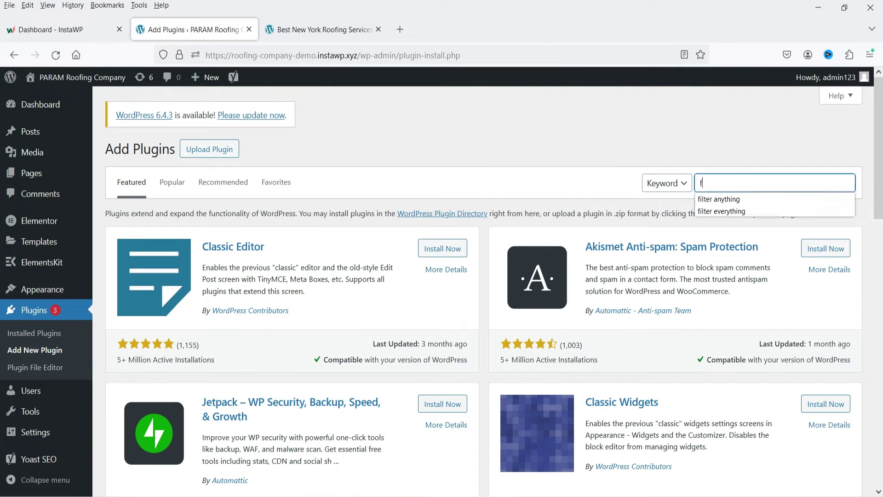
type("ort")
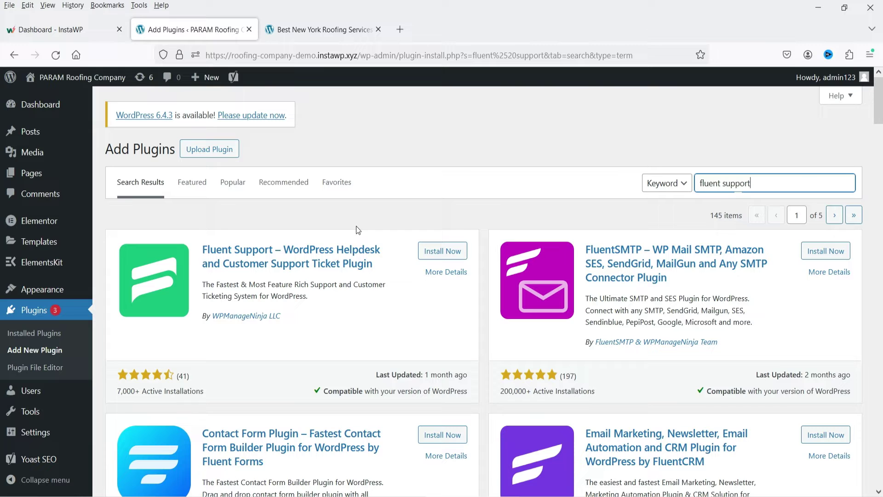
left_click(433, 257)
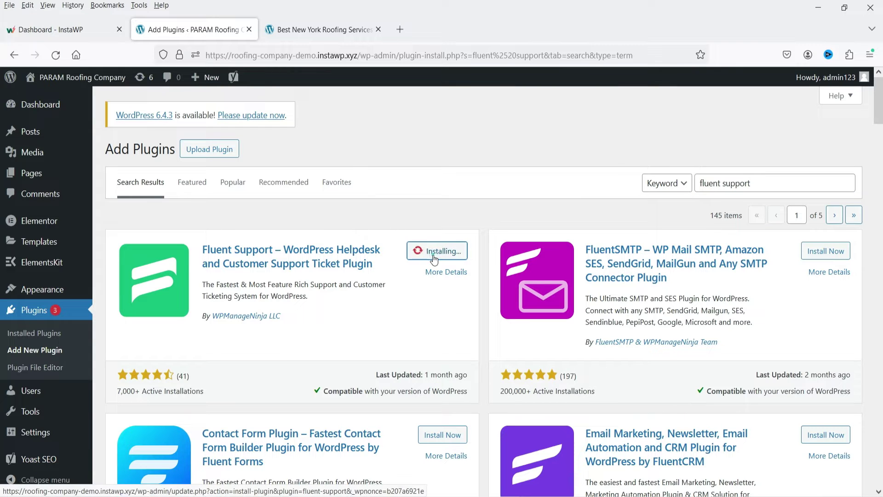
left_click(432, 255)
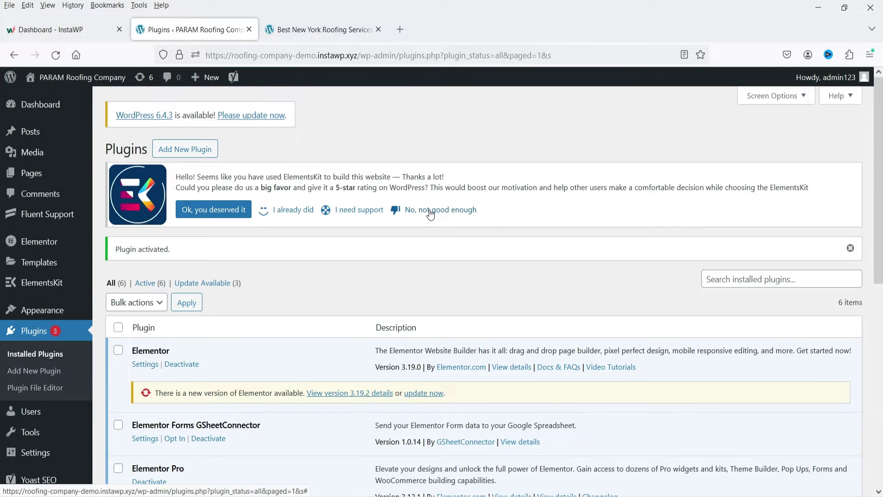
mouse_move(37, 226)
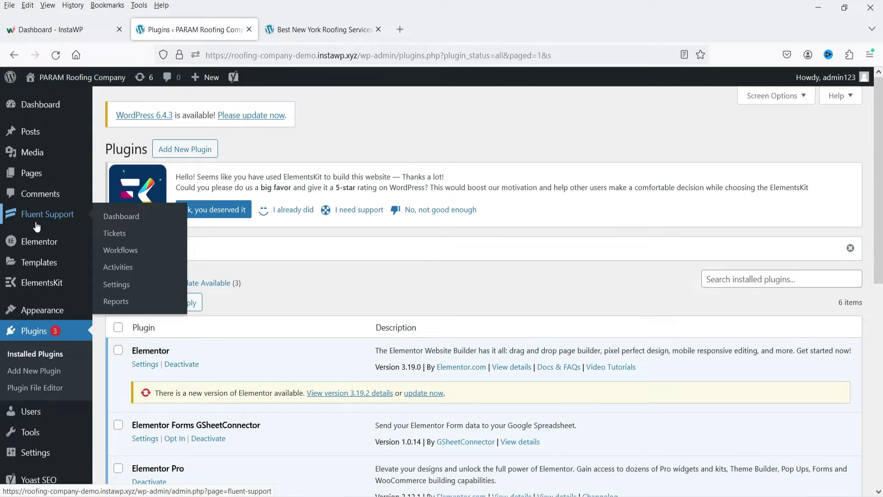
left_click(41, 222)
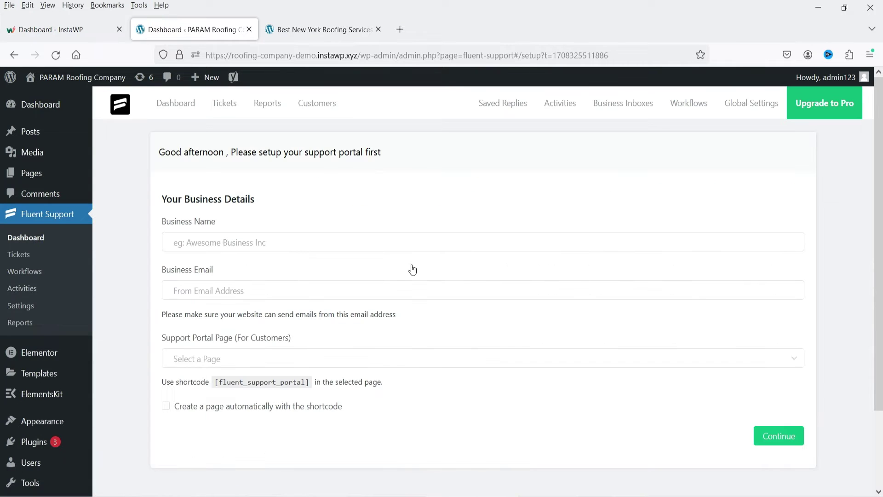
Enter business name 'Param Services' and the business email, auto-create the portal page, and continue.
left_click(371, 240)
type("Param ")
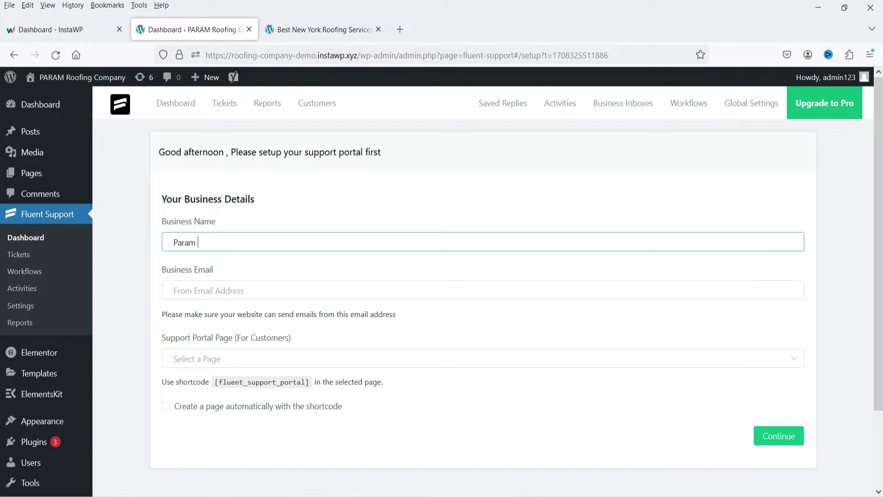
type("Services")
left_click(269, 294)
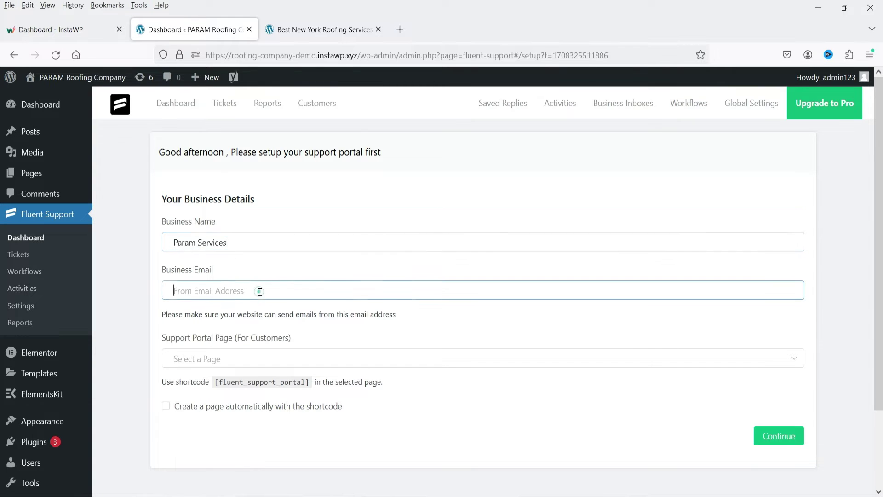
left_click(166, 409)
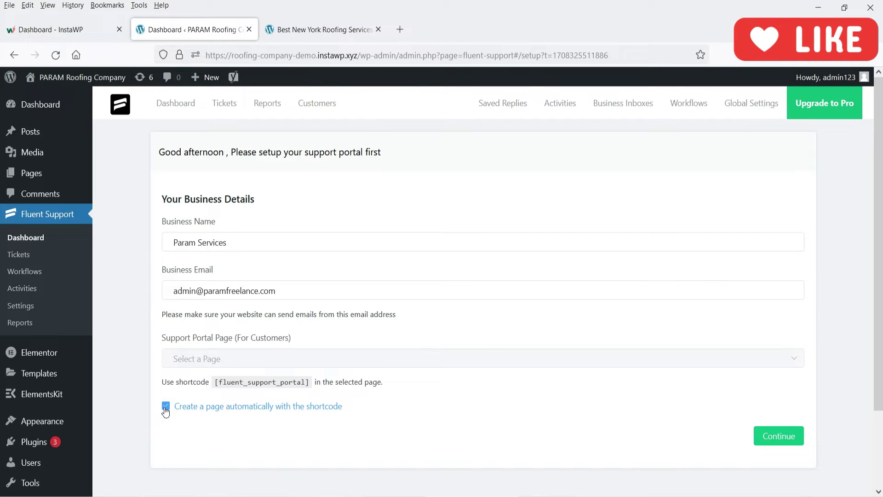
left_click(792, 433)
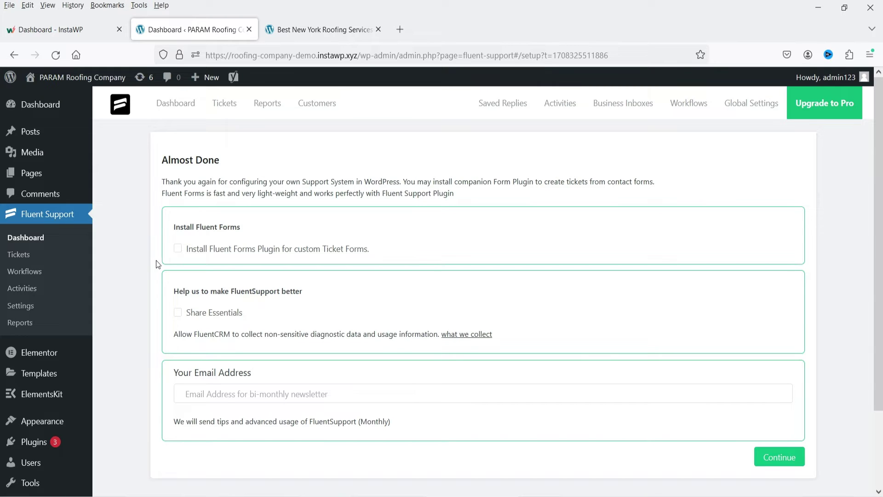
Choose to install Fluent Forms, continue, and decline sharing usage data in the FluentCRM popup.
left_click(178, 249)
left_click(773, 456)
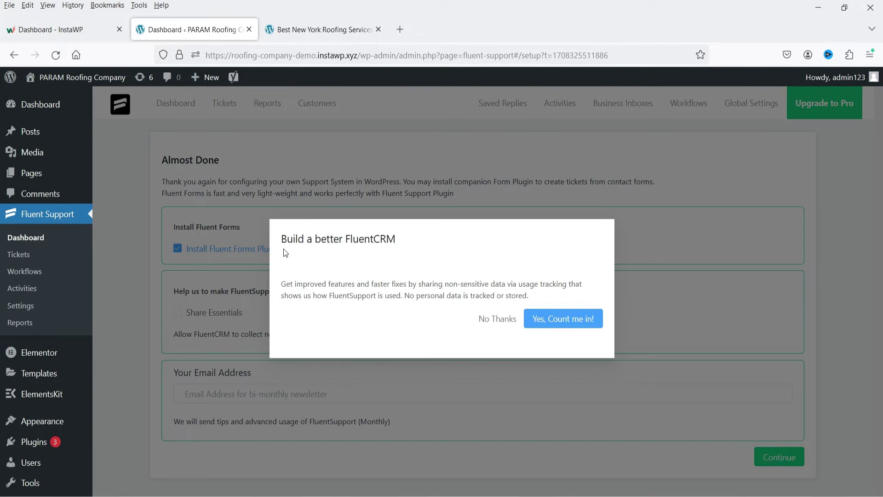
left_click(496, 320)
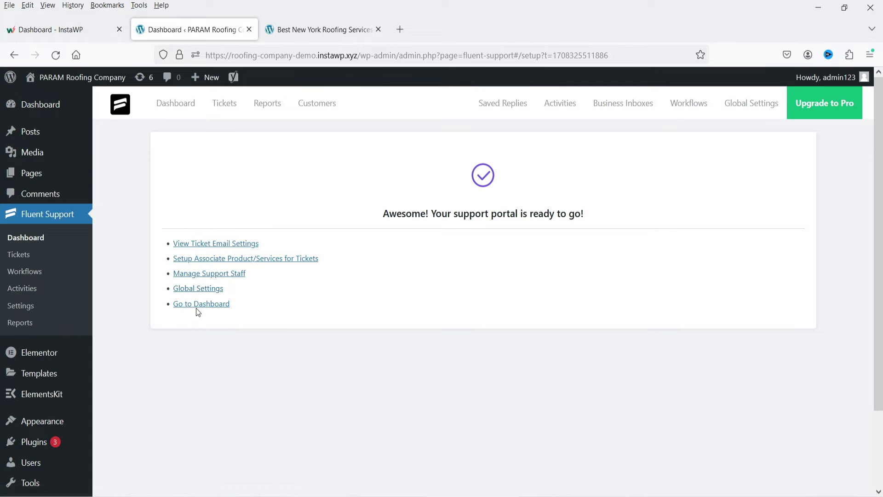
Open Manage Support Staff, start adding a new agent, then go to Fluent Support's Settings.
left_click(212, 274)
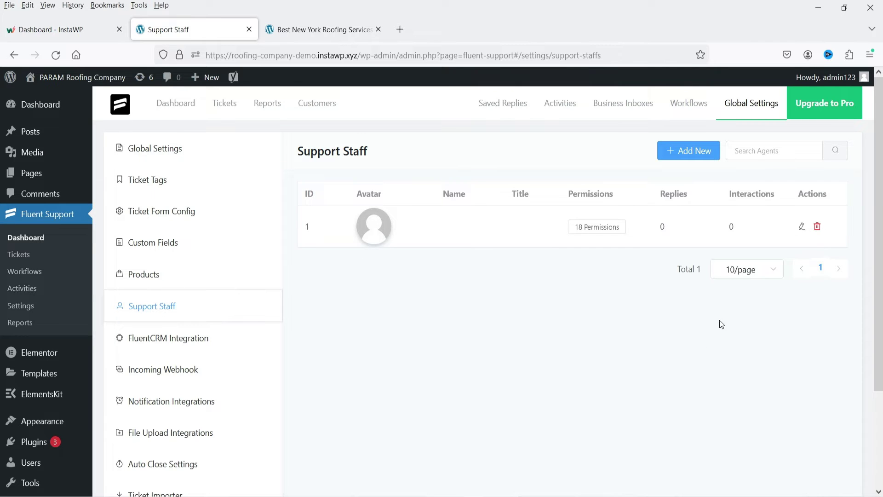
left_click(801, 226)
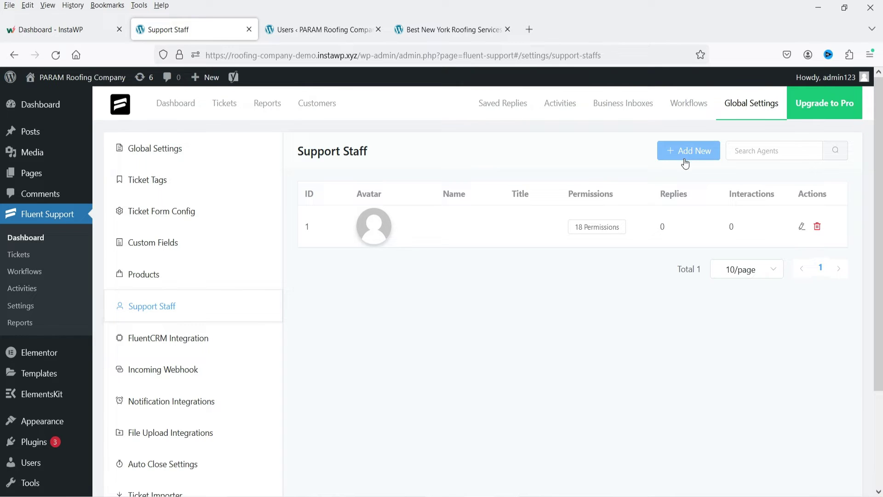
left_click(22, 305)
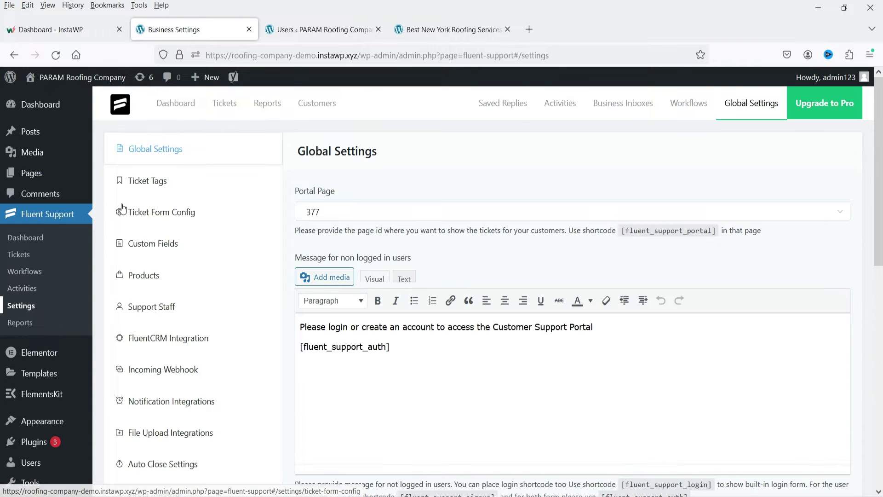
Review the Ticket Tags, Ticket Form Config, Custom Fields and Products settings pages.
left_click(159, 182)
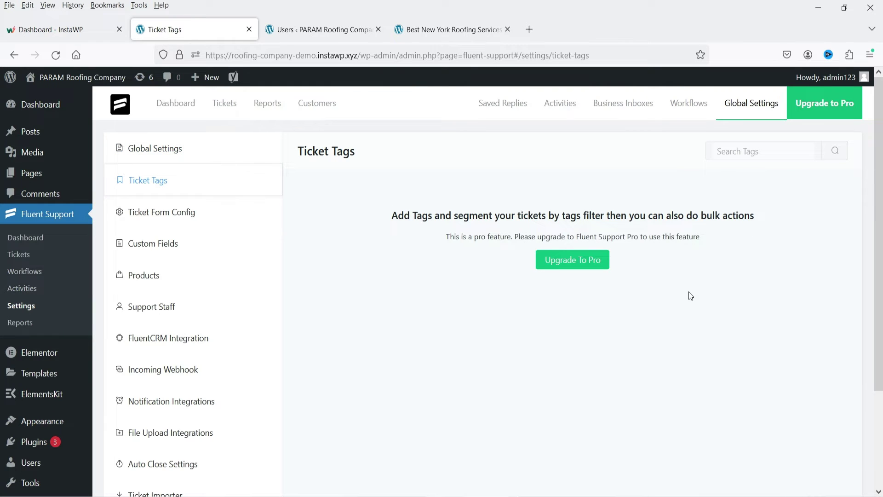
left_click(181, 213)
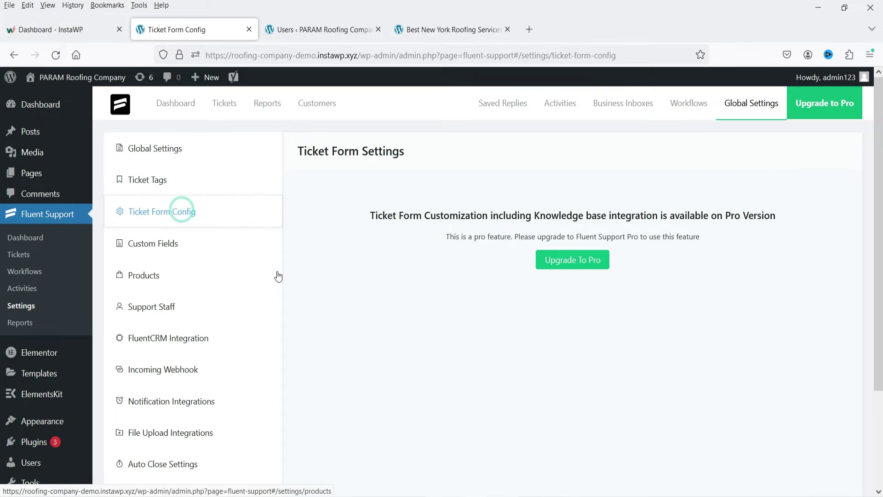
left_click(190, 241)
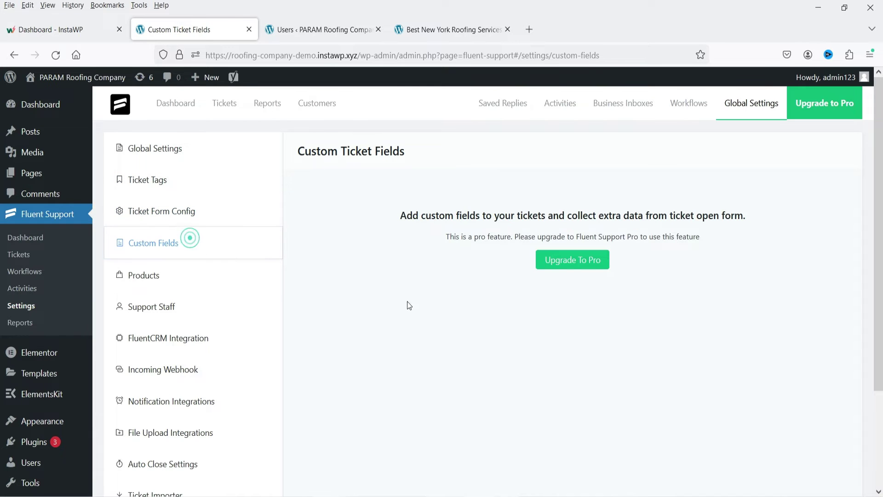
left_click(162, 283)
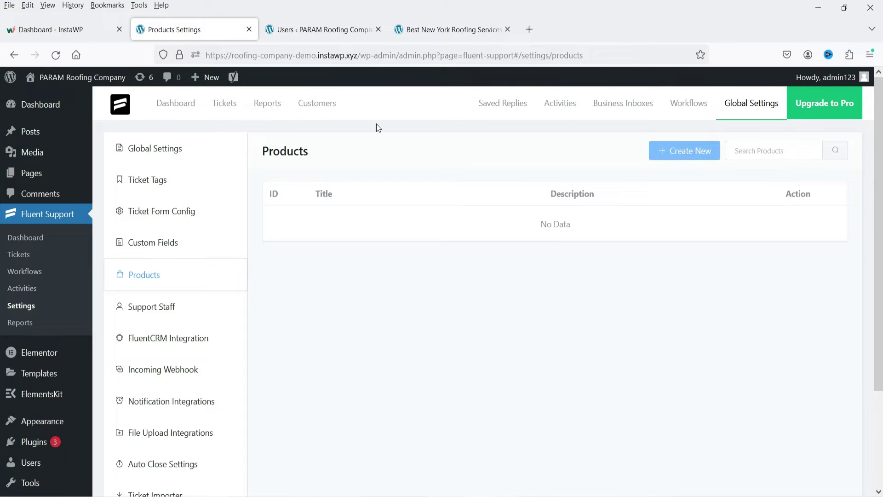
scroll(175, 306, "down", 3)
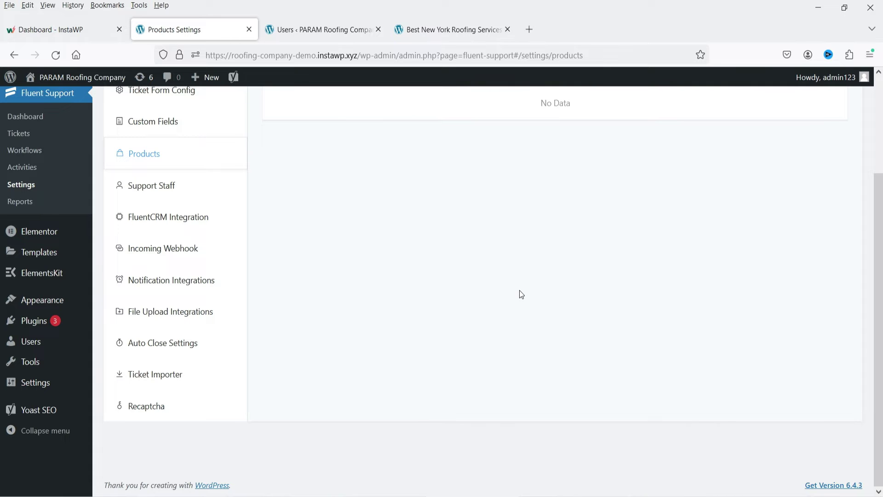
scroll(519, 292, "up", 2)
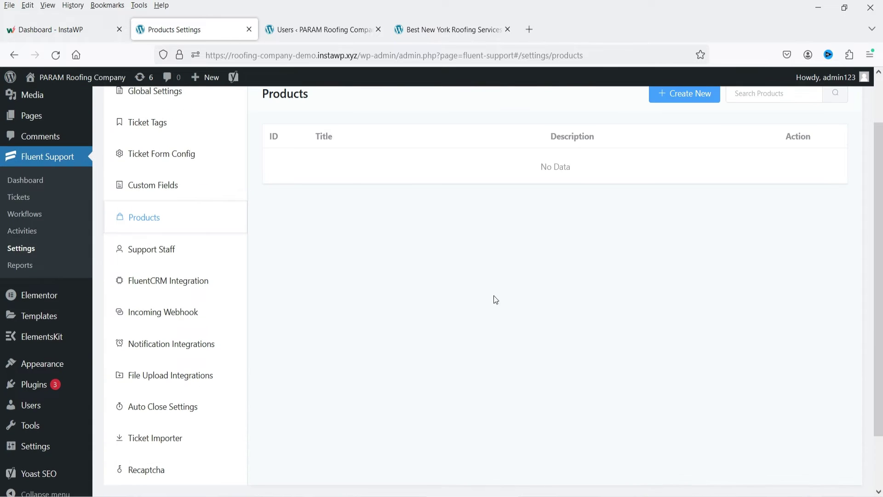
Check the FluentCRM Integration and Incoming Webhook settings, then return to the support dashboard.
left_click(183, 280)
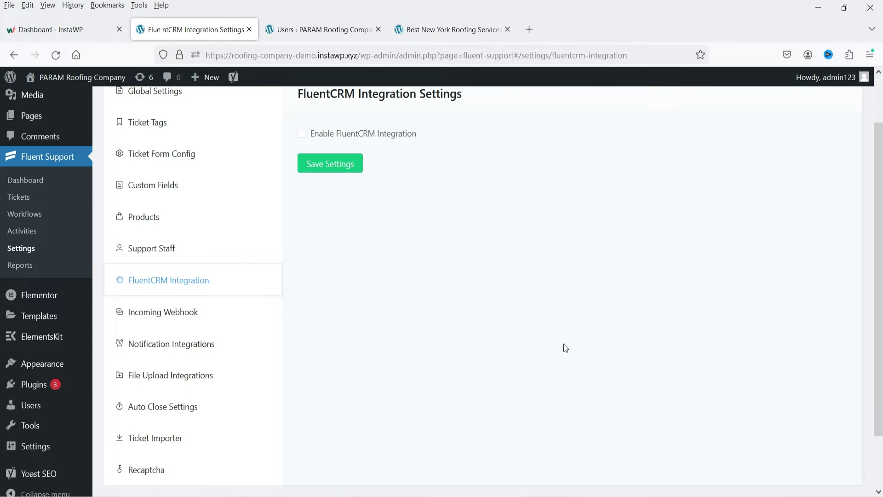
left_click(168, 314)
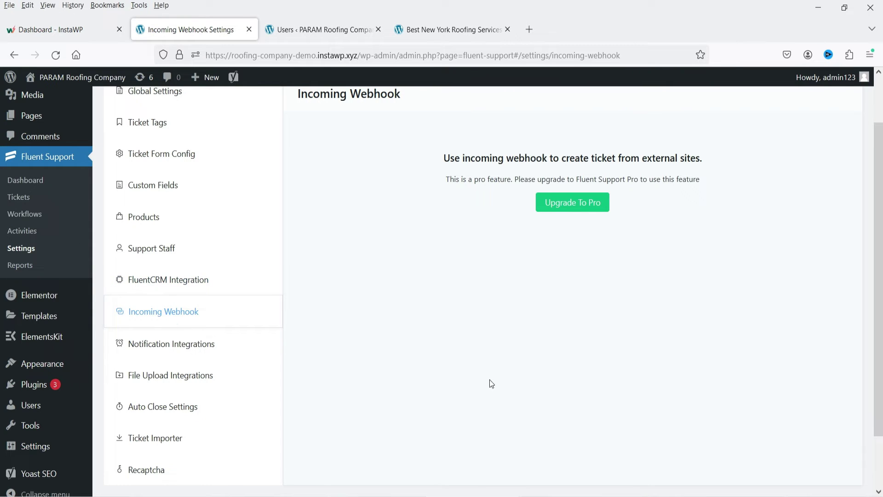
scroll(246, 210, "up", 2)
scroll(173, 368, "down", 2)
scroll(217, 323, "up", 2)
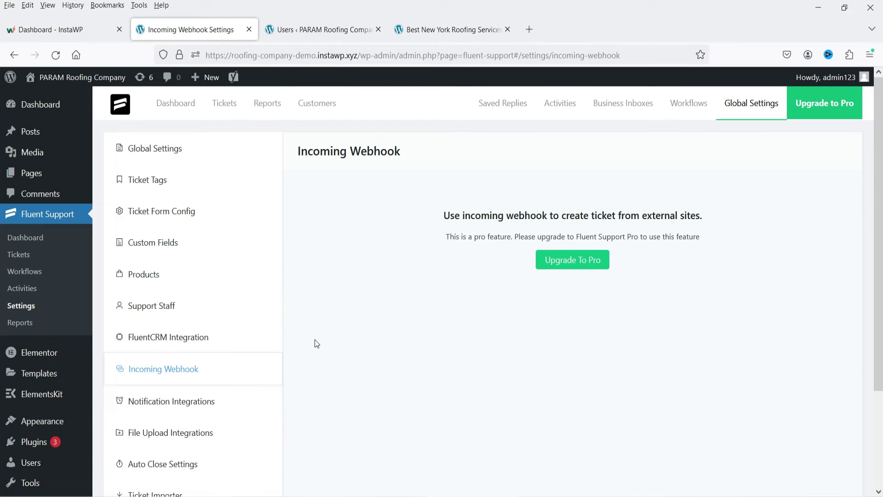
left_click(174, 104)
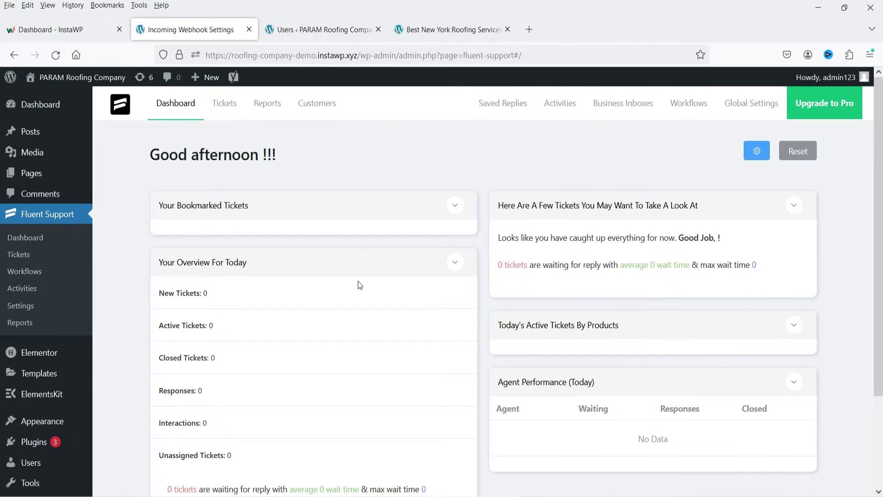
View the Tickets list and the agent performance, product and business inbox reports.
left_click(224, 103)
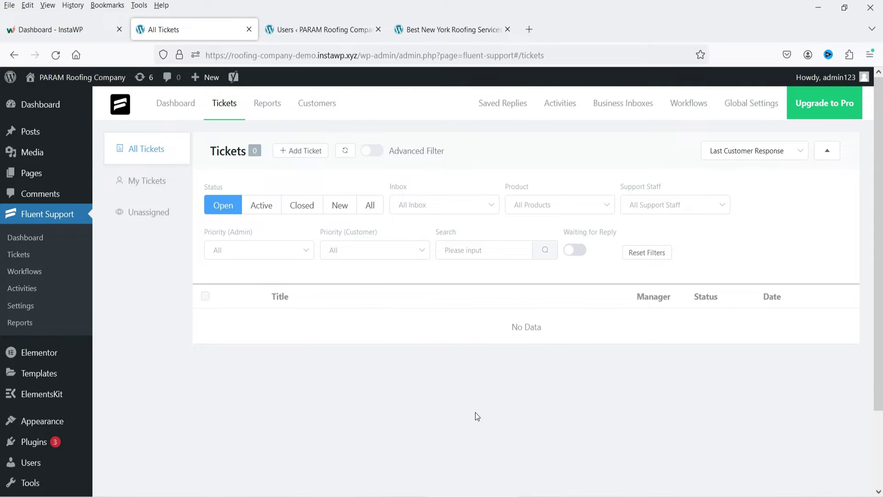
left_click(266, 103)
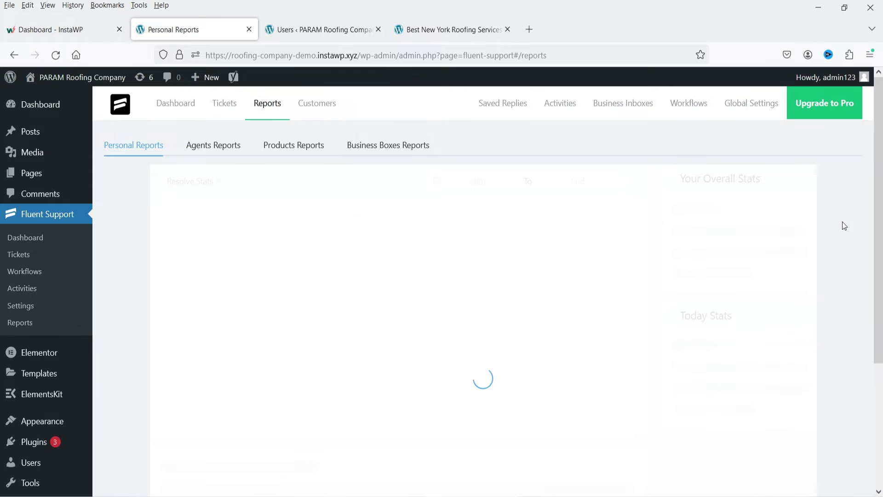
left_click(207, 145)
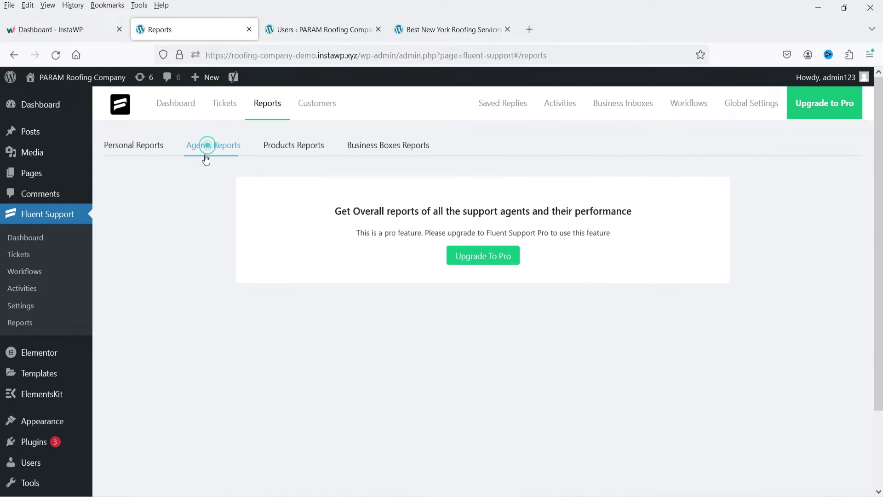
left_click(286, 145)
left_click(393, 147)
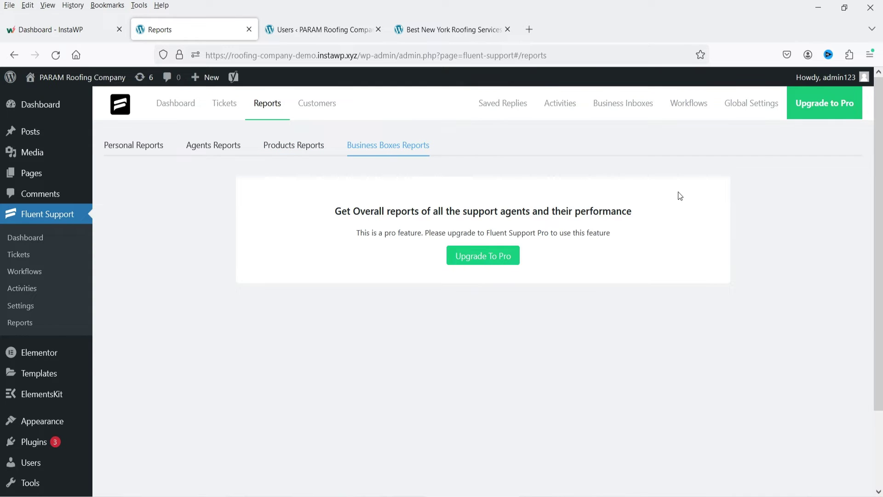
Browse Customers, Saved Replies, Activities, Business Inboxes and Workflows, ending on Global Settings.
left_click(322, 105)
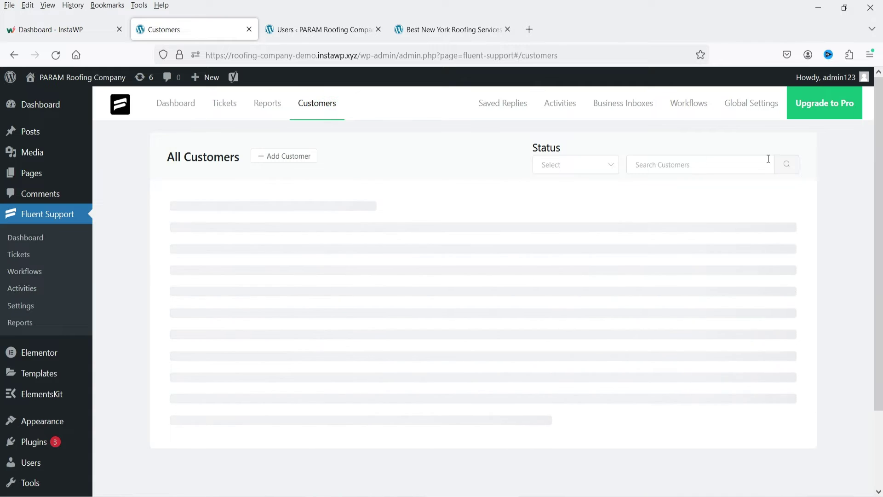
left_click(501, 101)
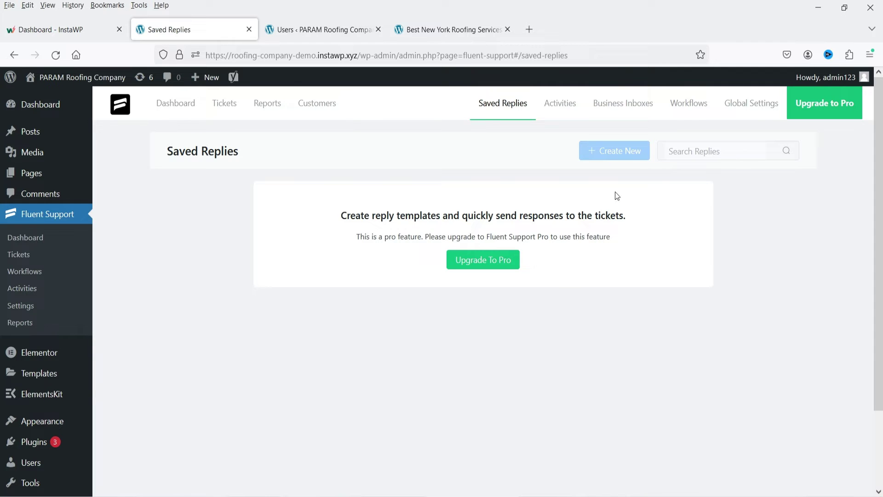
left_click(561, 102)
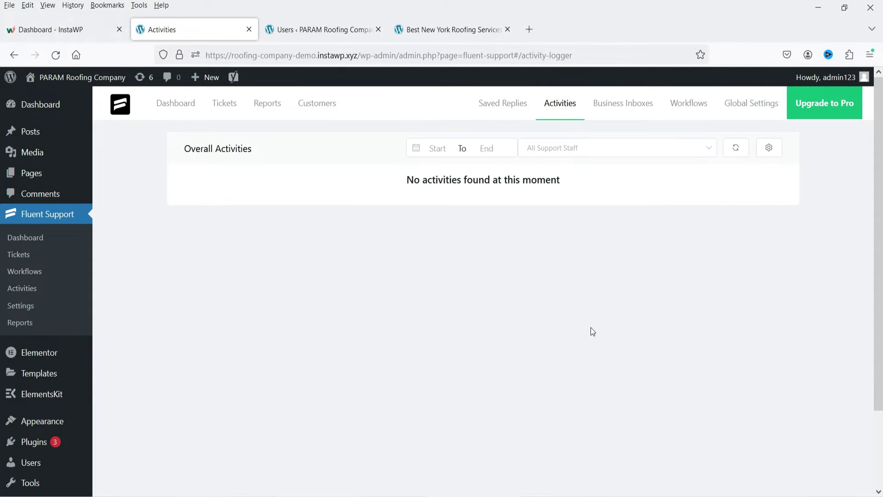
left_click(638, 120)
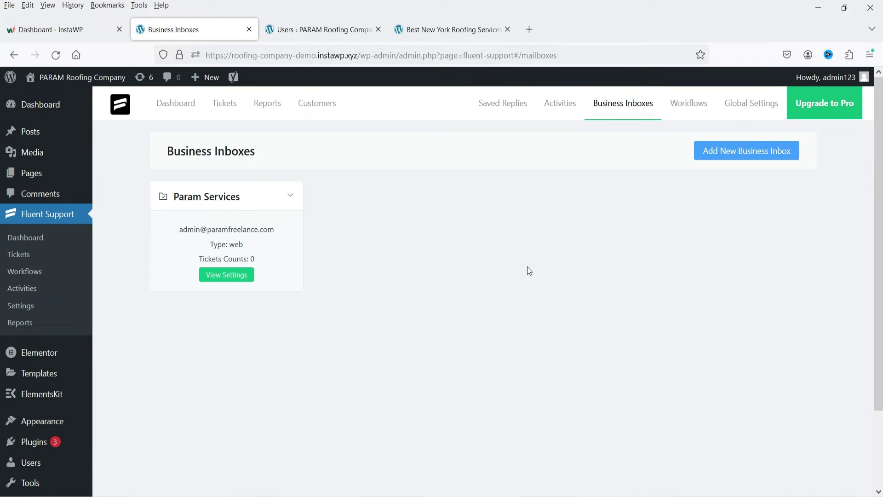
left_click(675, 105)
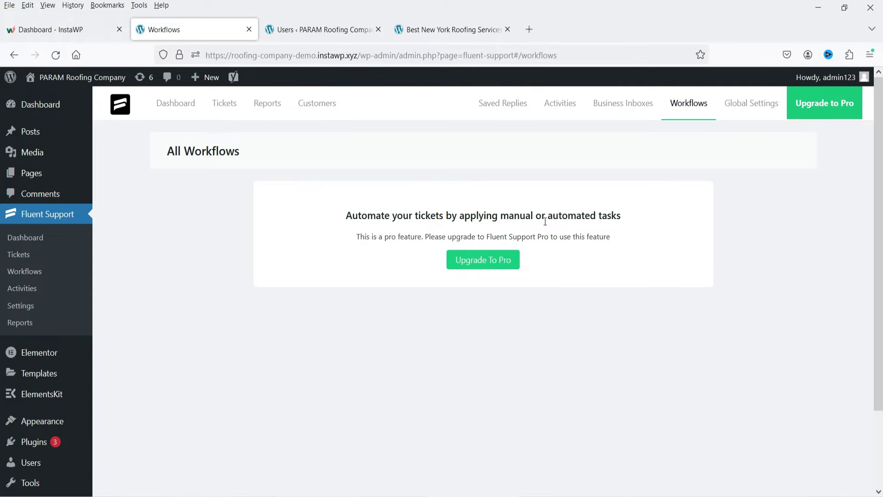
left_click(749, 105)
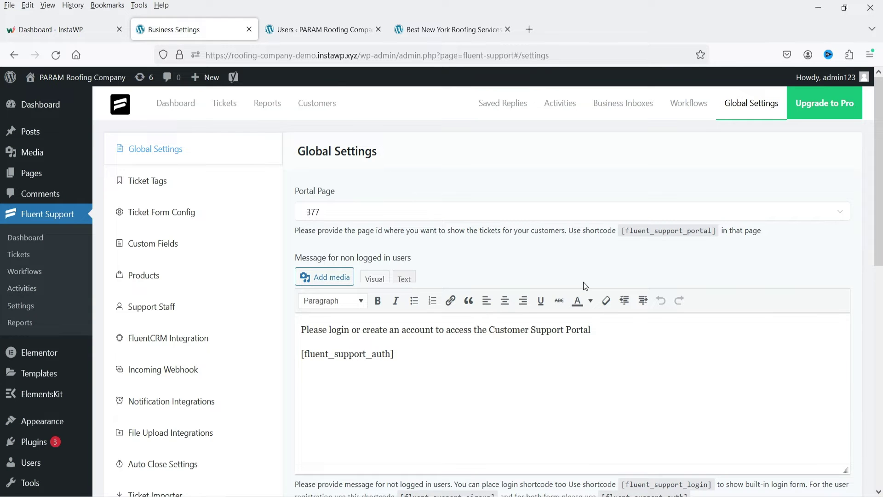
Check the message shown to logged-out visitors on the Global Settings page.
scroll(529, 289, "down", 3)
left_click(575, 315)
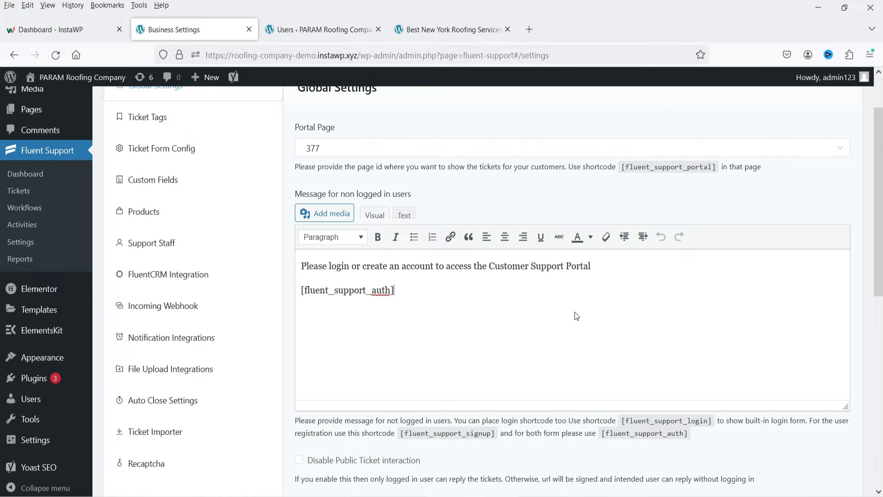
scroll(460, 339, "up", 3)
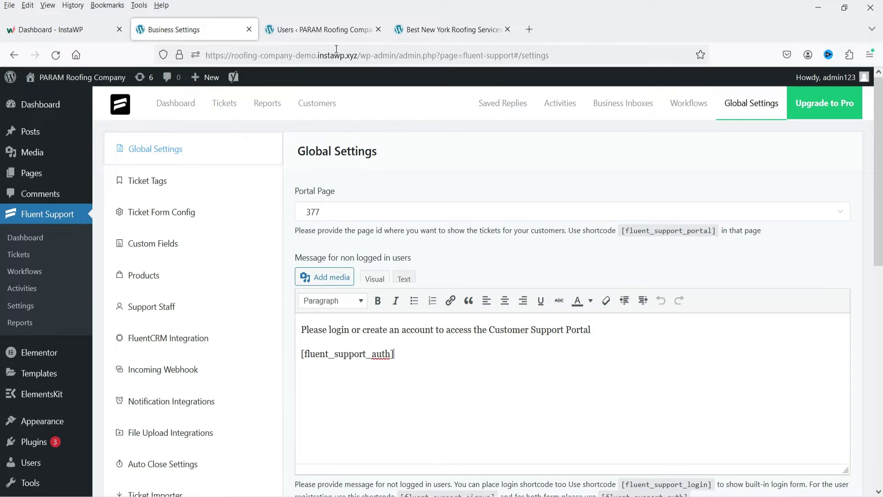
From All Pages, open the Support Portal page in a new browser tab.
left_click(31, 173)
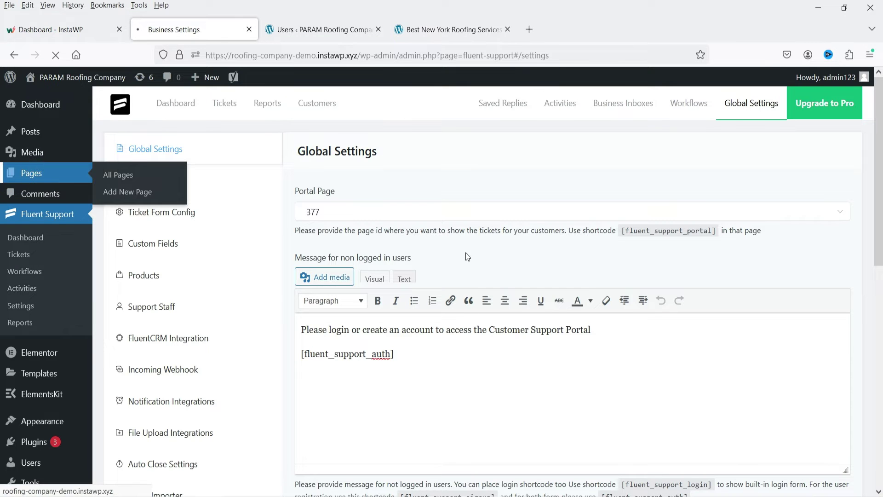
scroll(380, 213, "down", 10)
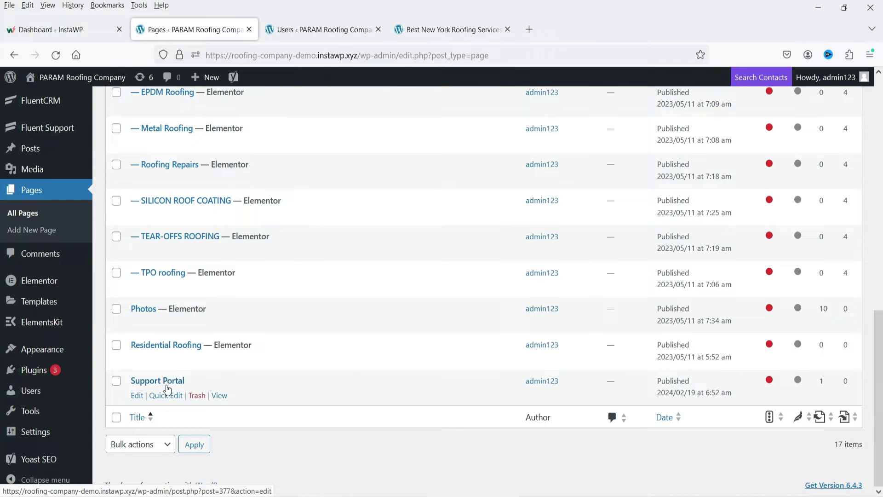
right_click(222, 396)
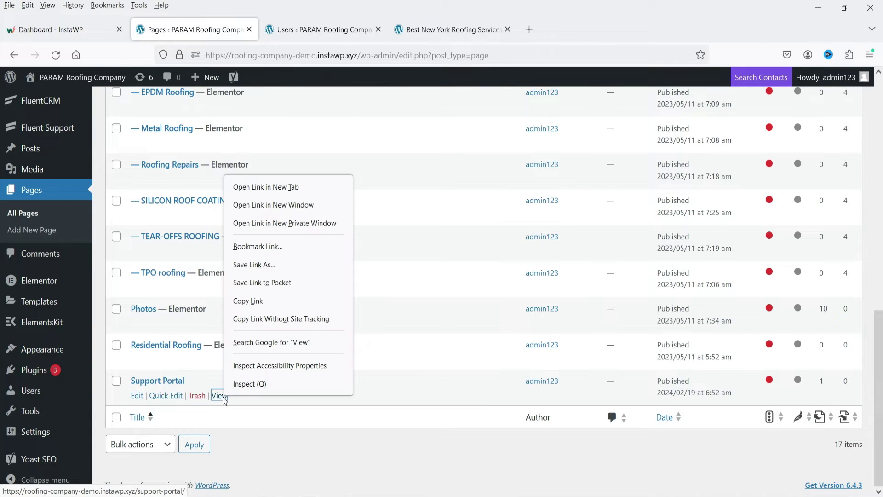
left_click(277, 189)
left_click(317, 28)
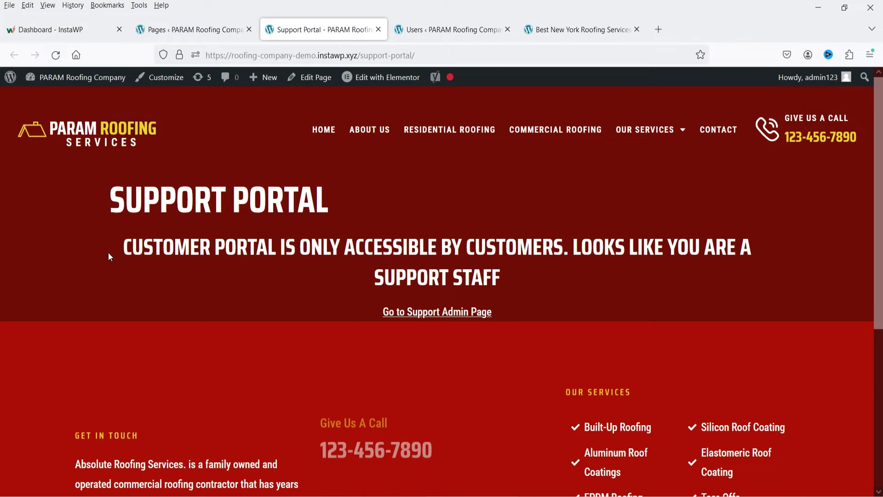
left_click_drag(108, 248, 631, 280)
left_click(578, 278)
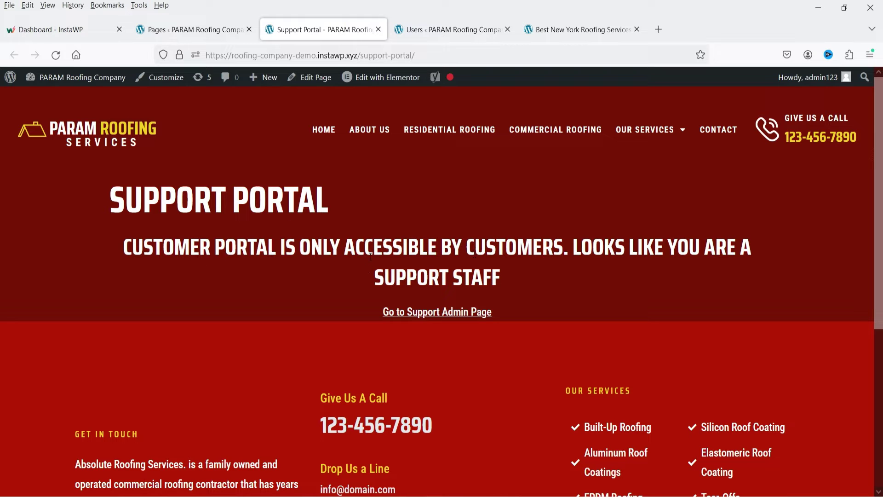
Add a centred 'Welcome to support Portal!' line under the Support Portal page title.
left_click(323, 78)
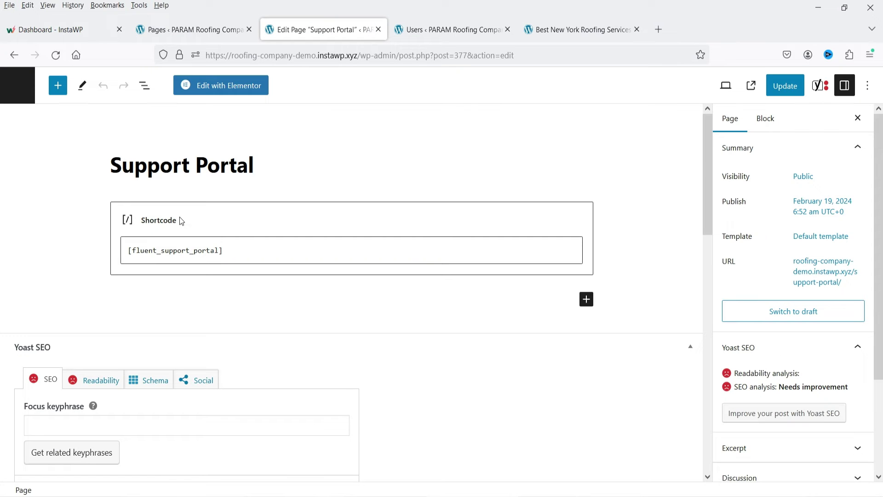
left_click(280, 168)
key("Return")
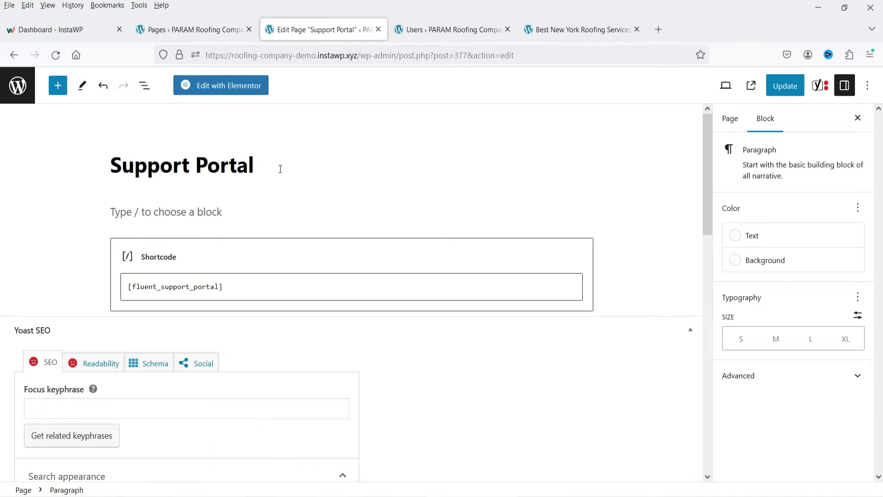
type("Welcome to support Portal")
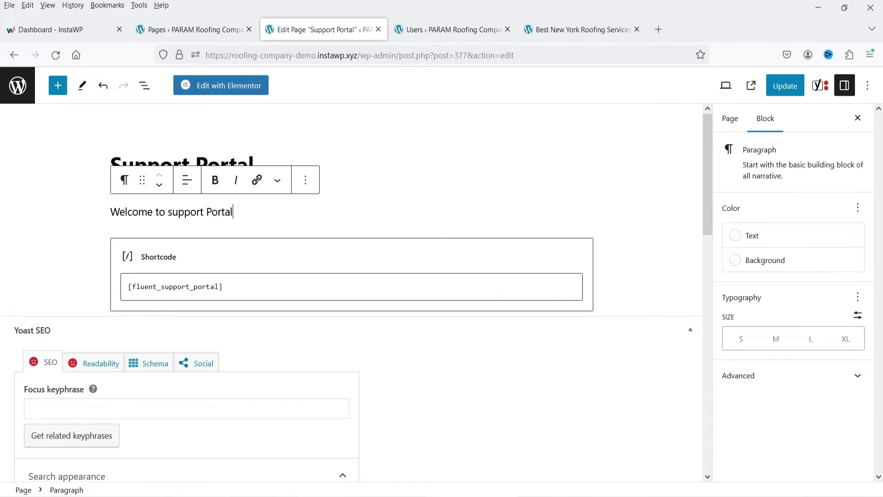
type("!")
left_click(187, 179)
left_click(221, 240)
Make the welcome line bold, update the page and view it live.
triple_click(227, 209)
left_click(214, 179)
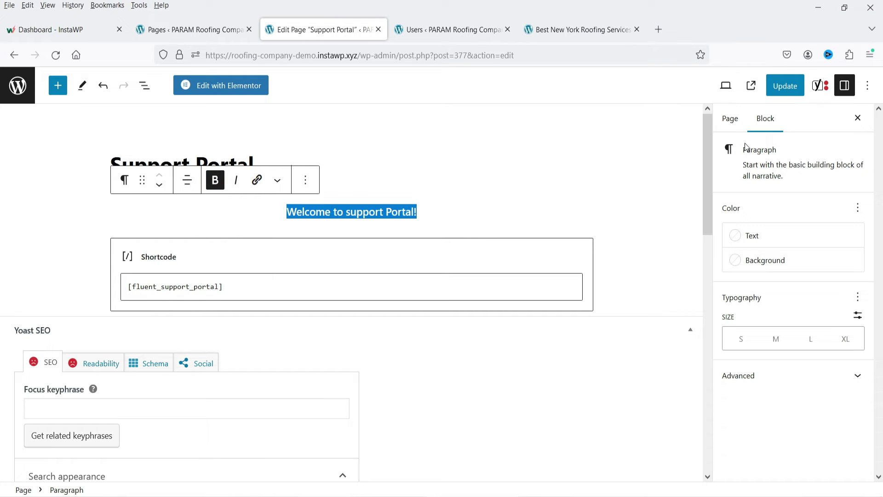
left_click(779, 80)
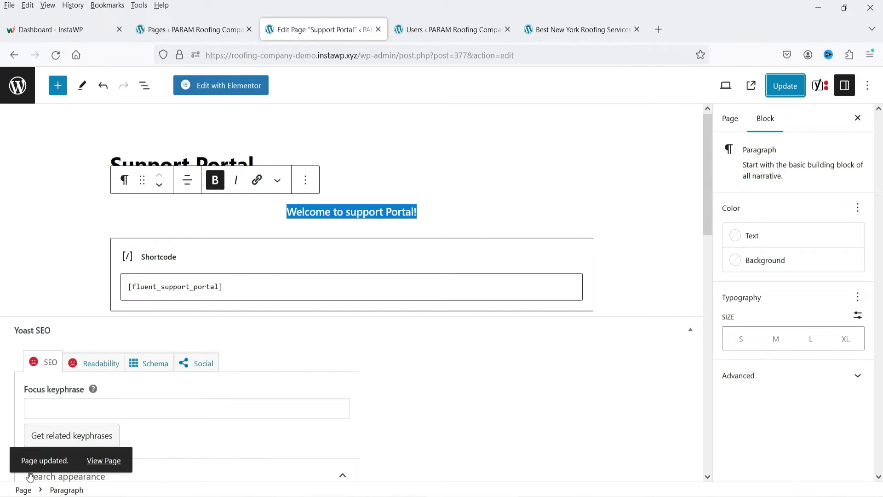
left_click(97, 460)
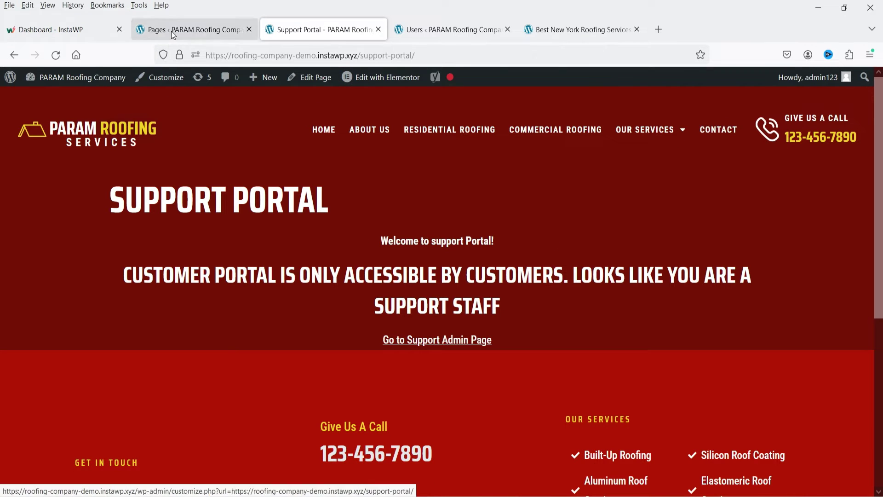
Add the Support Portal page to the Main Menu in Appearance > Menus.
left_click(173, 32)
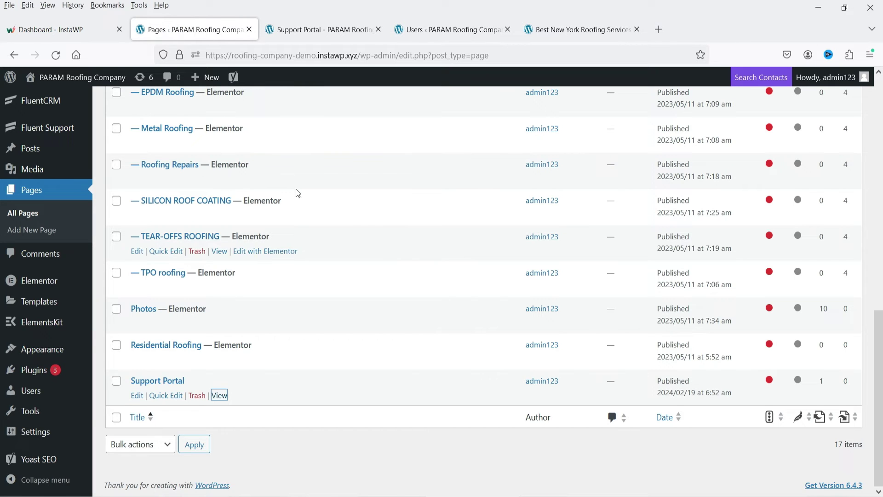
mouse_move(38, 355)
left_click(179, 384)
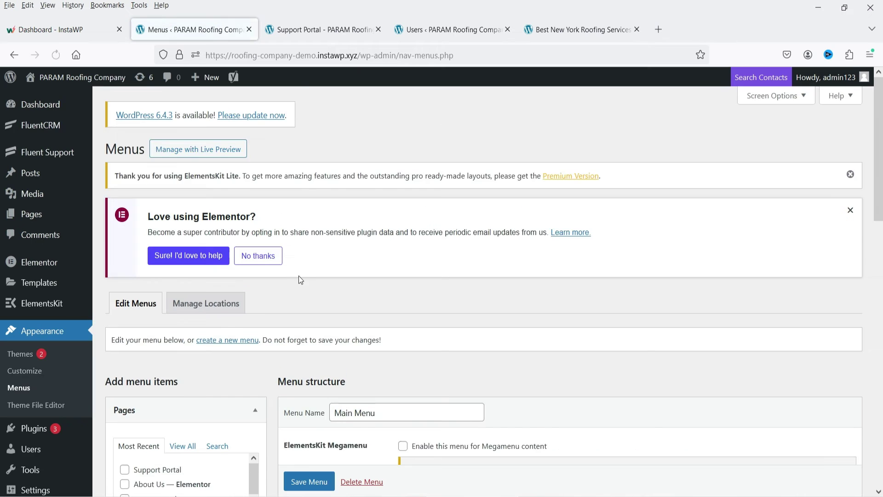
scroll(299, 275, "down", 3)
left_click(124, 342)
left_click(237, 461)
Rename the menu item's navigation label to 'Support', save the Main Menu, and reload the live page.
scroll(591, 304, "down", 7)
scroll(574, 286, "down", 7)
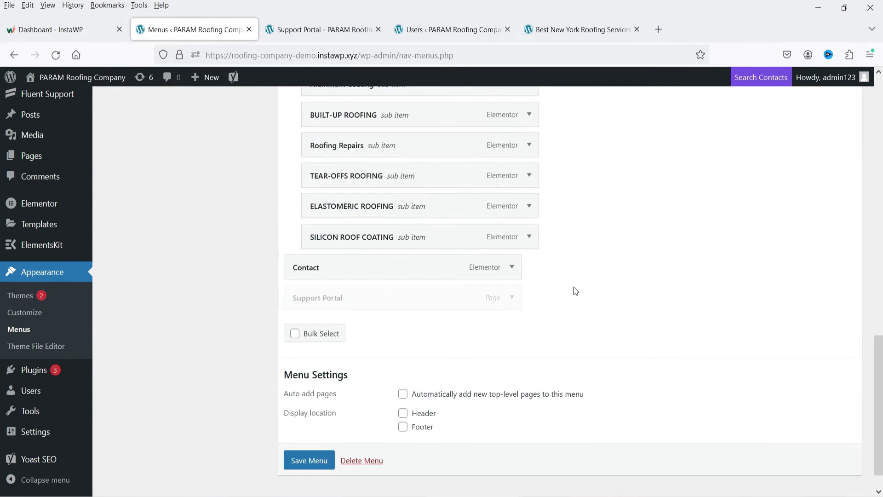
left_click(511, 297)
left_click(325, 340)
key("shift+End")
key("BackSpace")
left_click(609, 314)
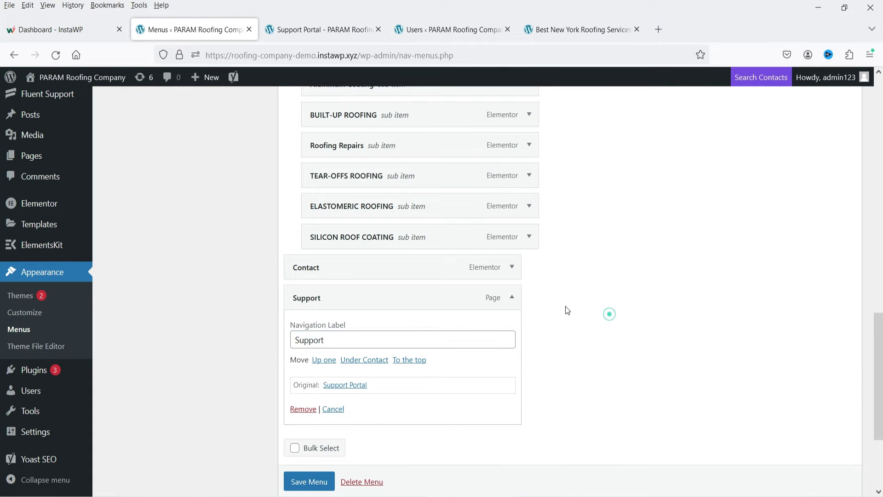
scroll(297, 488, "down", 1)
left_click(294, 483)
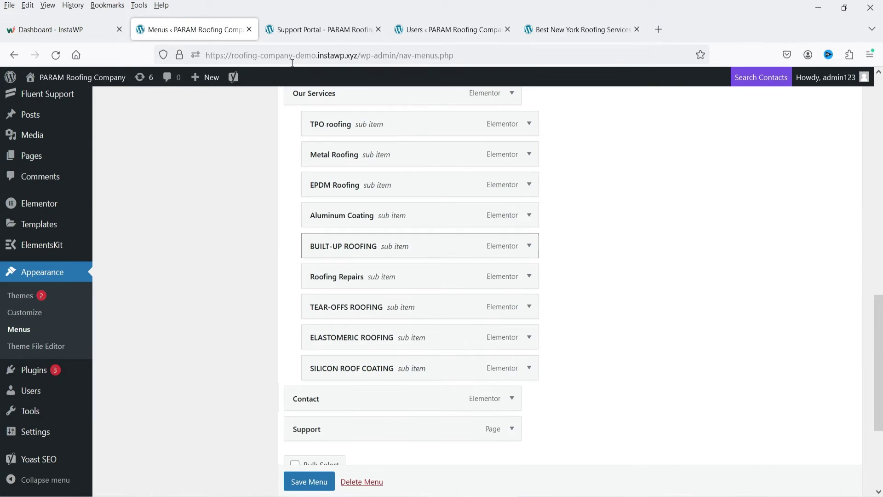
left_click(310, 31)
key("F5")
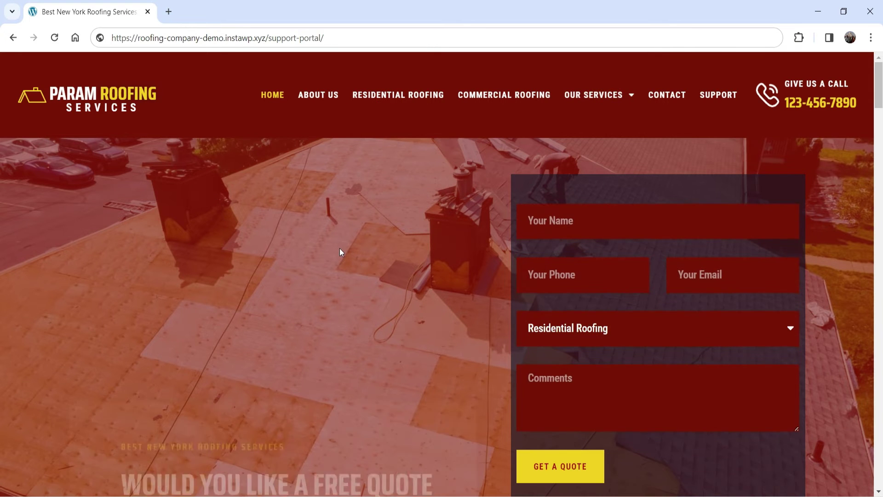
Open the Support portal from the site menu and switch to the Create an Account form.
left_click(715, 98)
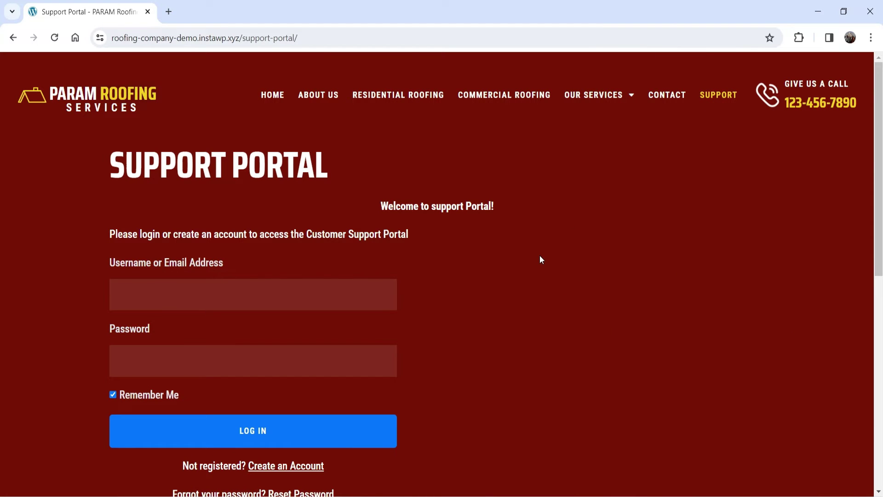
triple_click(366, 206)
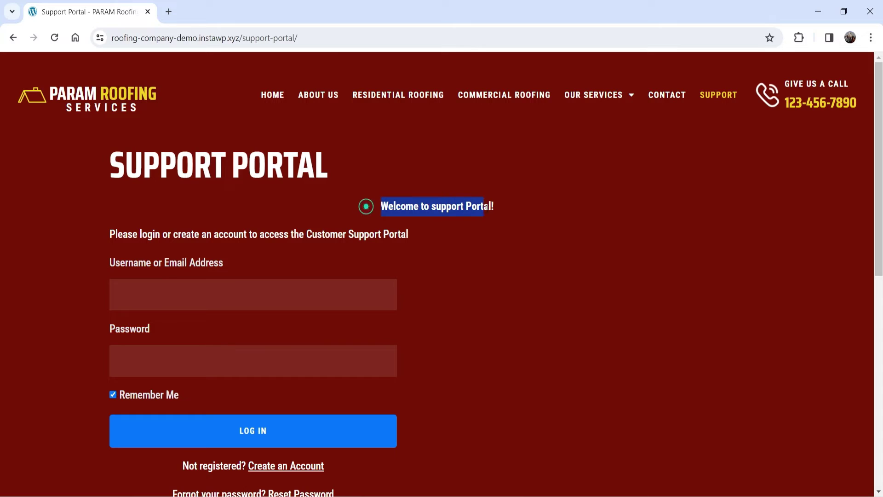
left_click(536, 216)
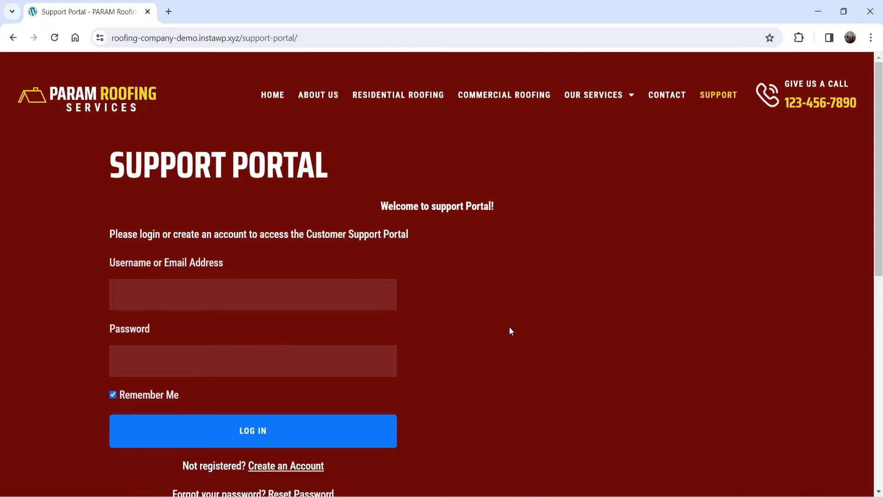
scroll(509, 327, "down", 2)
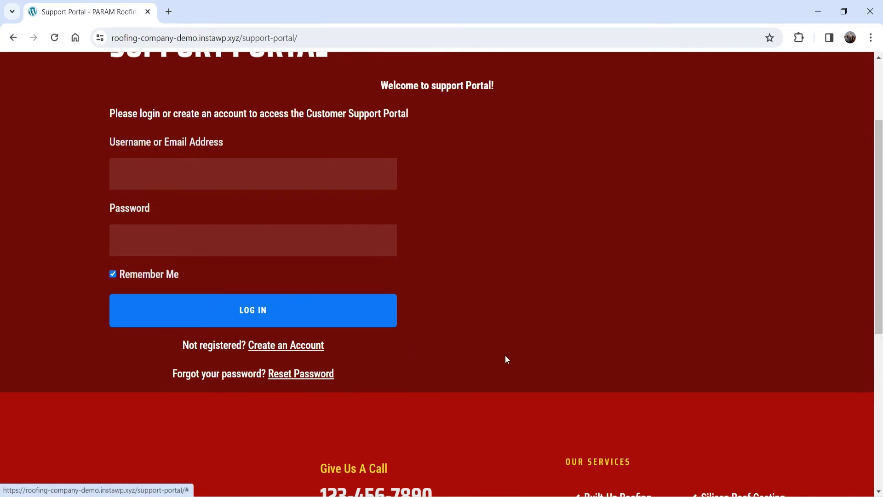
left_click(292, 345)
Fill in the customer's first name, last name and username, correcting a username typo.
left_click(184, 177)
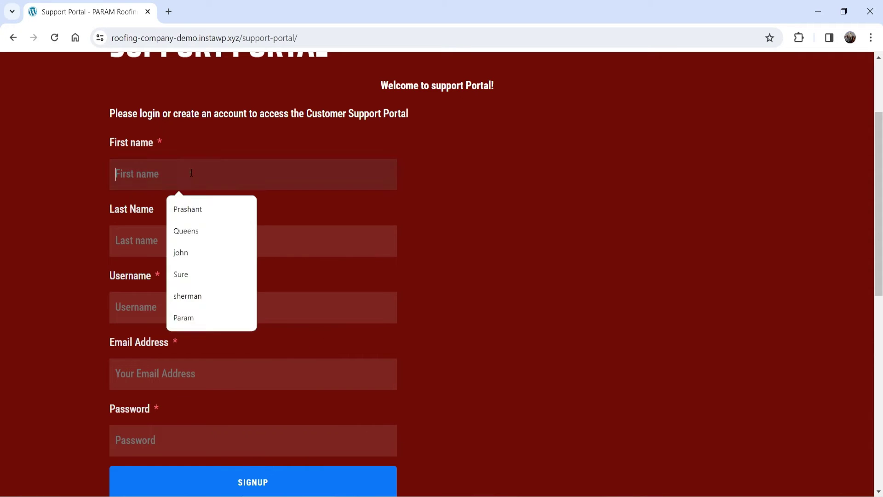
left_click(184, 252)
key("Tab")
key("Tab")
type("john@exampl.")
key("Tab")
left_click(148, 294)
key("BackSpace")
key("BackSpace")
key("BackSpace")
key("BackSpace")
key("BackSpace")
key("BackSpace")
key("BackSpace")
key("BackSpace")
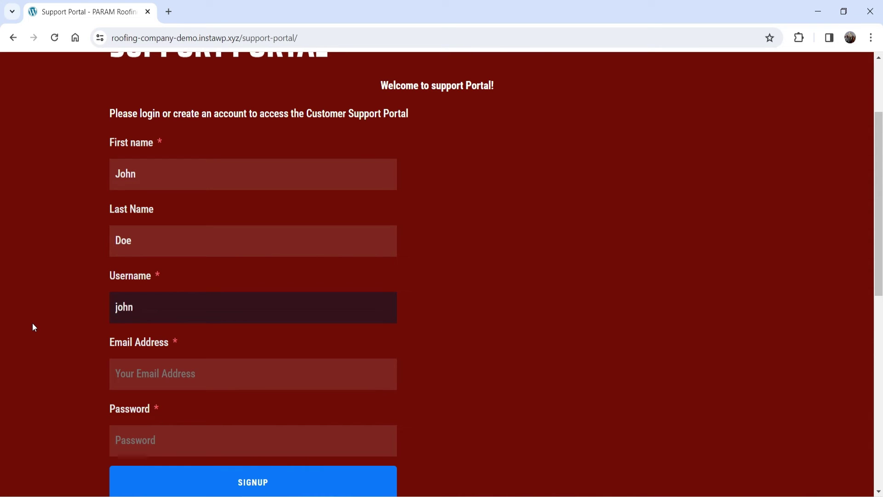
type("D")
key("Tab")
Enter the customer's e-mail and password, sign up, and dismiss the save-password prompt.
type("john@example.com")
key("Tab")
scroll(614, 173, "down", 5)
type("*********")
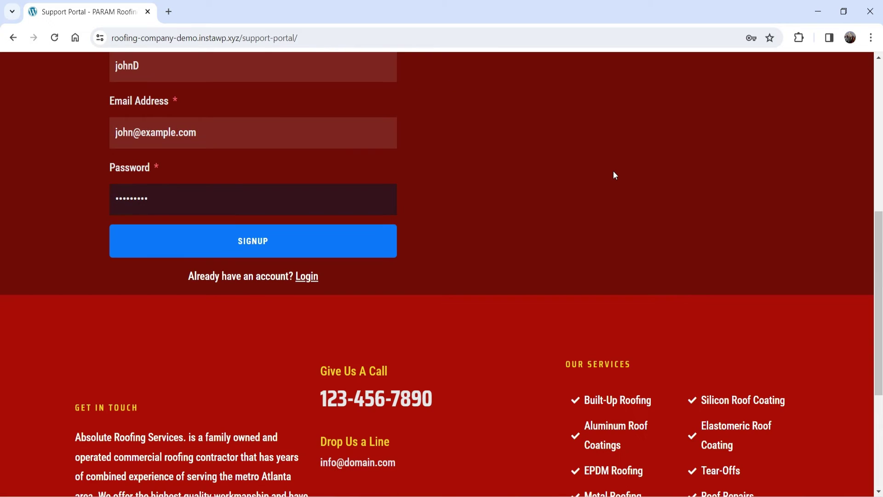
left_click(241, 242)
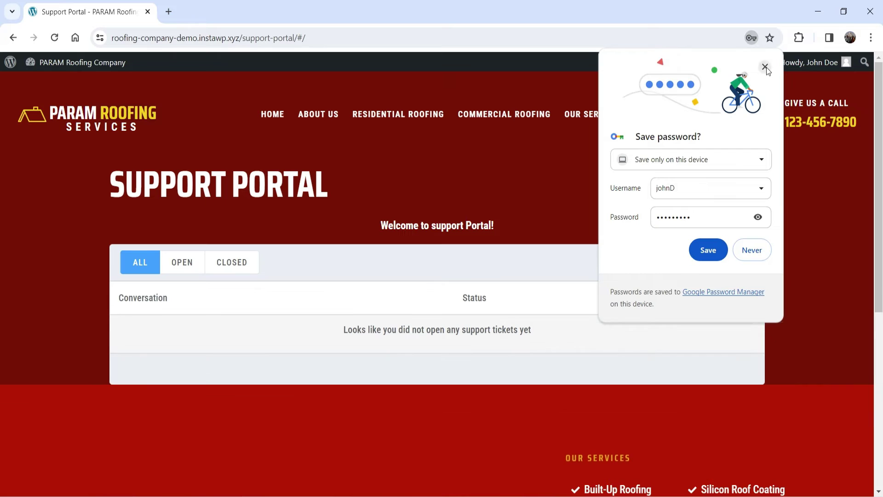
left_click(765, 67)
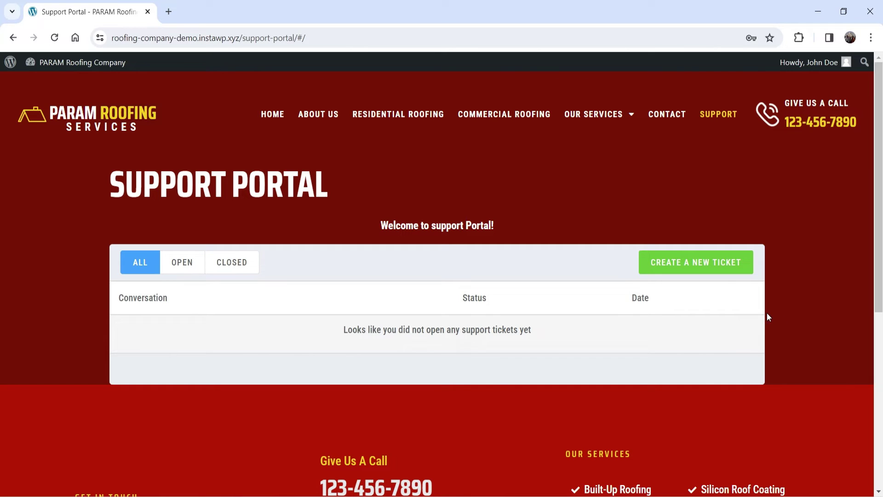
Start a ticket titled 'Need help with roofing services' with details 'I need immediate assistance with your service.'.
left_click(705, 271)
scroll(826, 239, "down", 2)
scroll(825, 239, "down", 2)
left_click(289, 135)
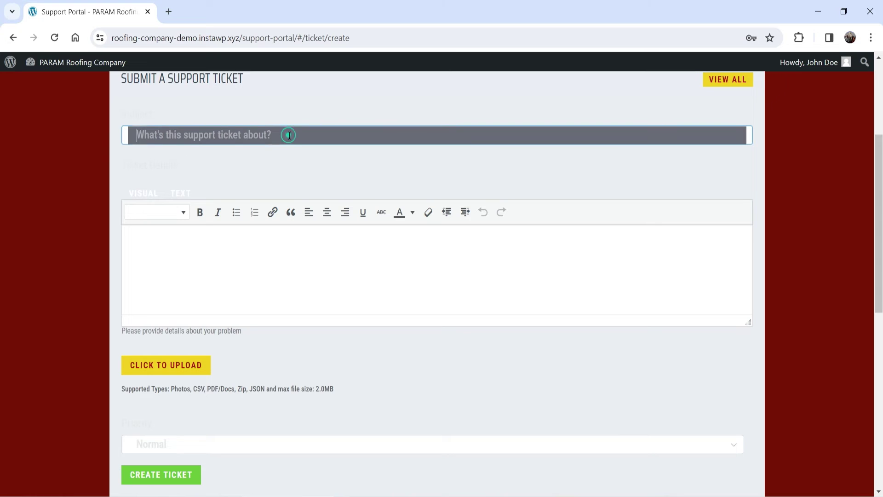
type("Need help with roofing services")
left_click(295, 256)
left_click(294, 256)
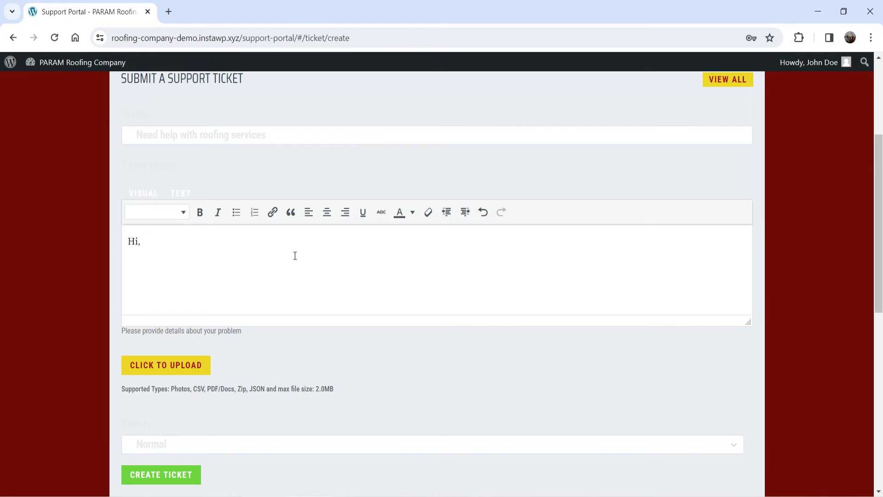
type("I need immediate assistance with your service.")
Set the ticket priority to Critical and submit it.
scroll(365, 268, "down", 4)
scroll(220, 146, "up", 3)
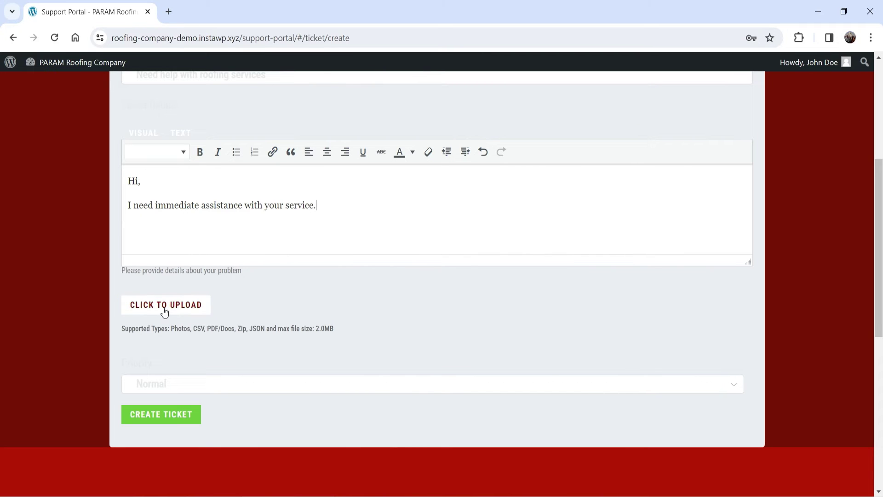
scroll(226, 386, "down", 1)
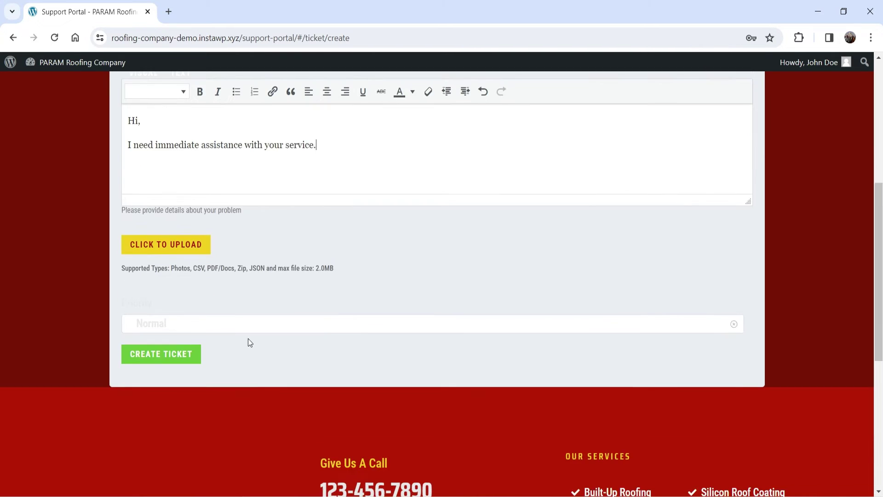
left_click(184, 334)
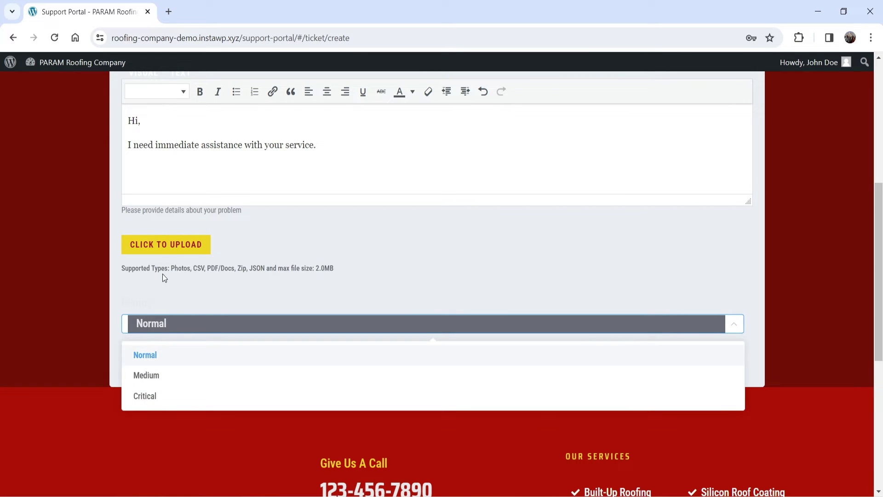
left_click(180, 393)
left_click(191, 323)
left_click(191, 323)
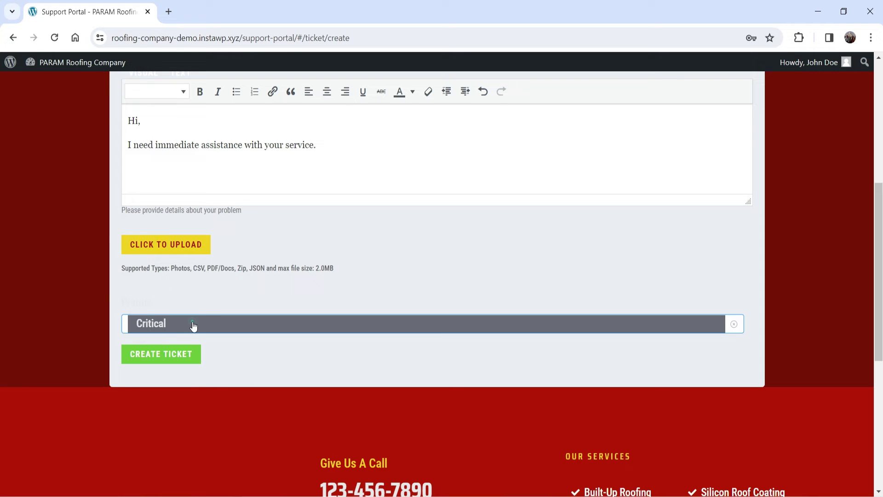
left_click(168, 355)
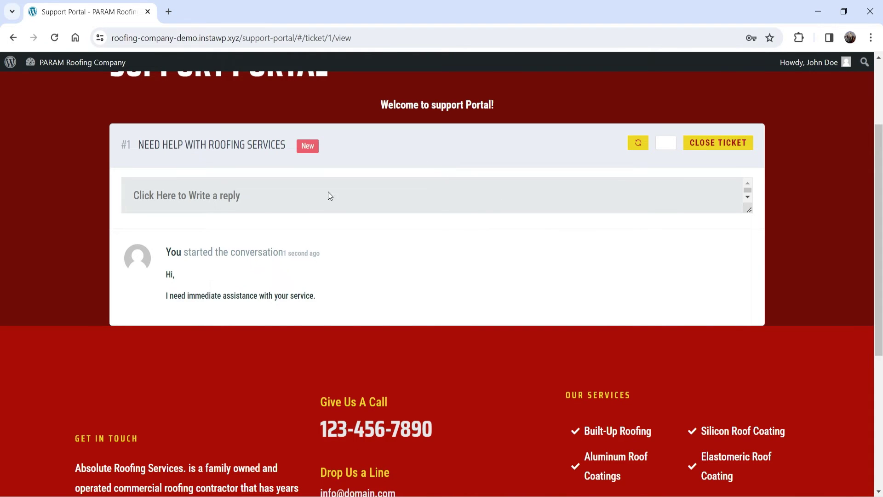
In the admin browser, open the Fluent Support tickets list.
key("alt+Tab")
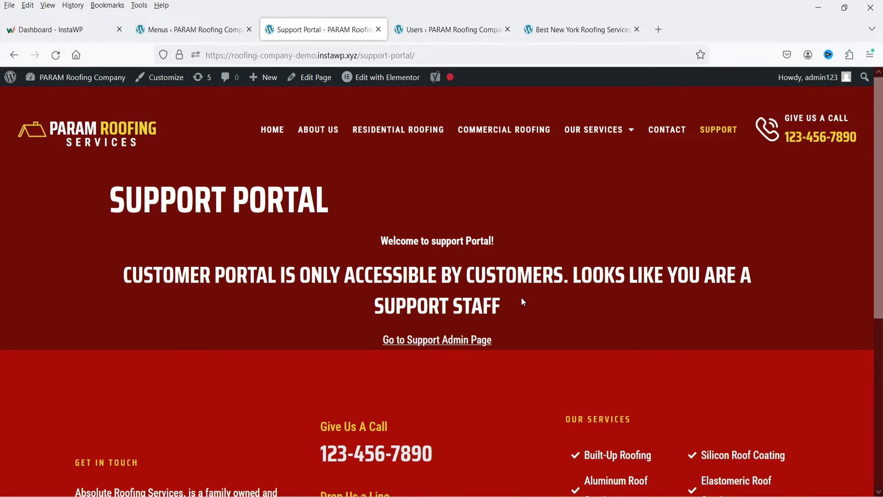
left_click(435, 32)
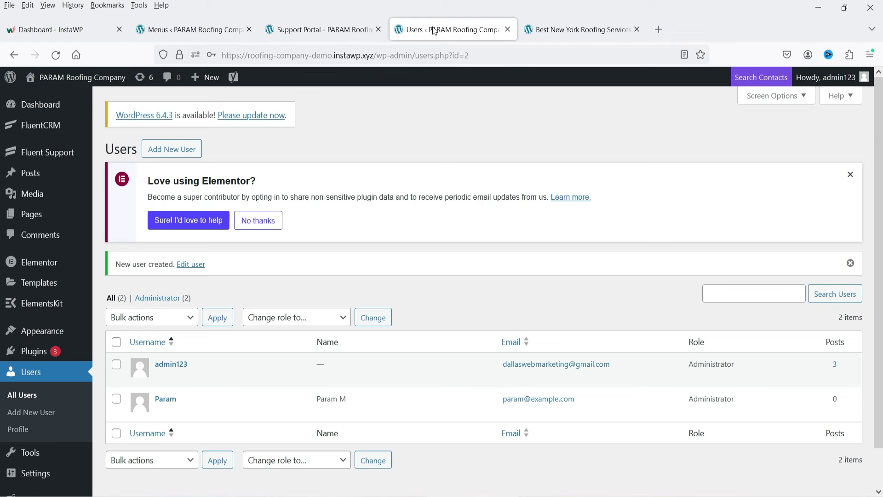
mouse_move(52, 181)
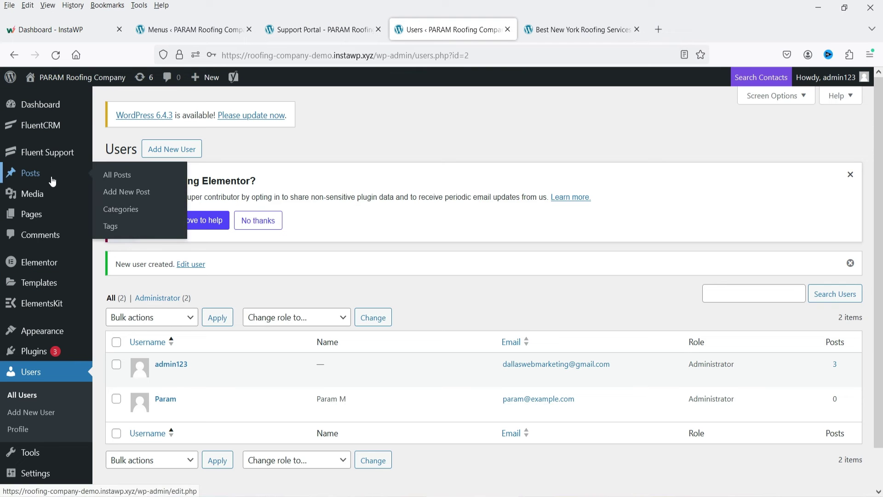
left_click(49, 151)
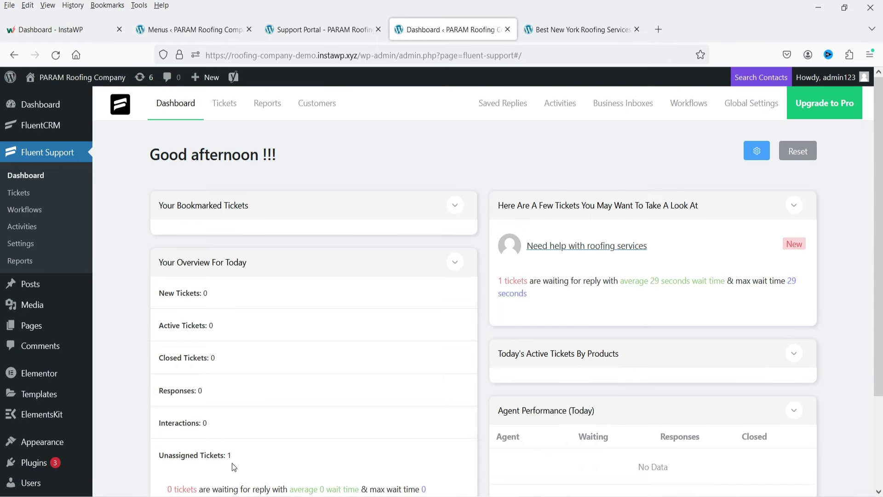
left_click(224, 103)
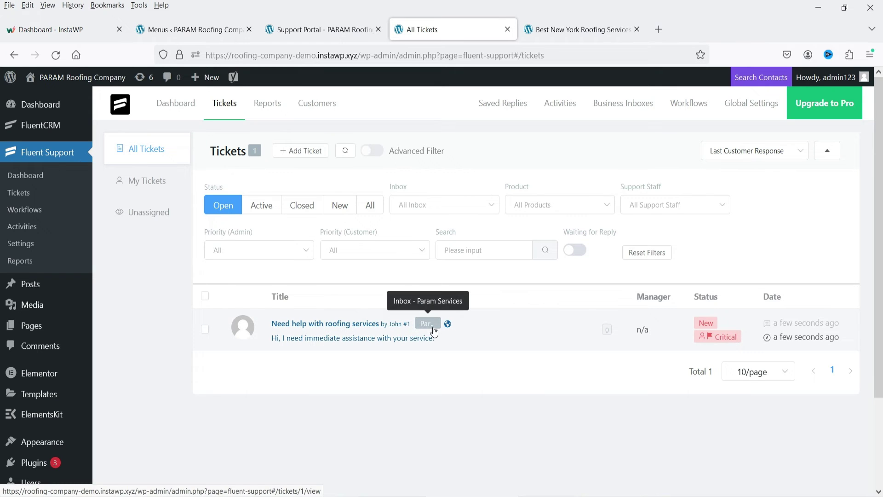
Bulk-assign the roofing services ticket to agent 1, then open the ticket.
left_click(205, 329)
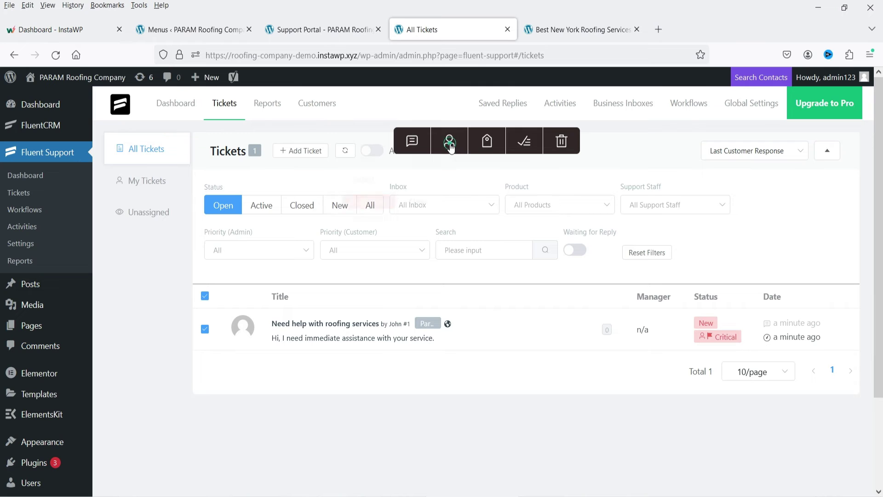
left_click(450, 142)
left_click(437, 184)
left_click(427, 211)
left_click(369, 203)
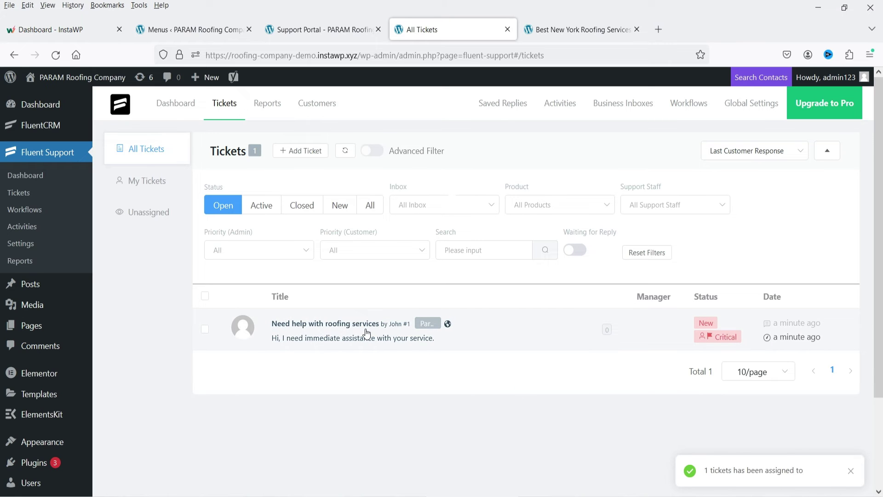
left_click(334, 327)
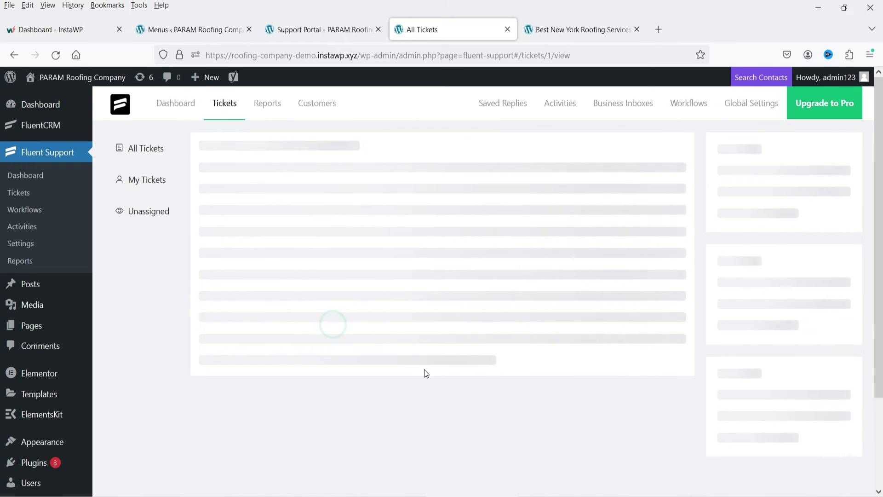
Post the staff reply 'Received your ticket. One of our representatives will contact you very so…' to the customer.
left_click_drag(249, 259, 408, 285)
left_click(295, 280)
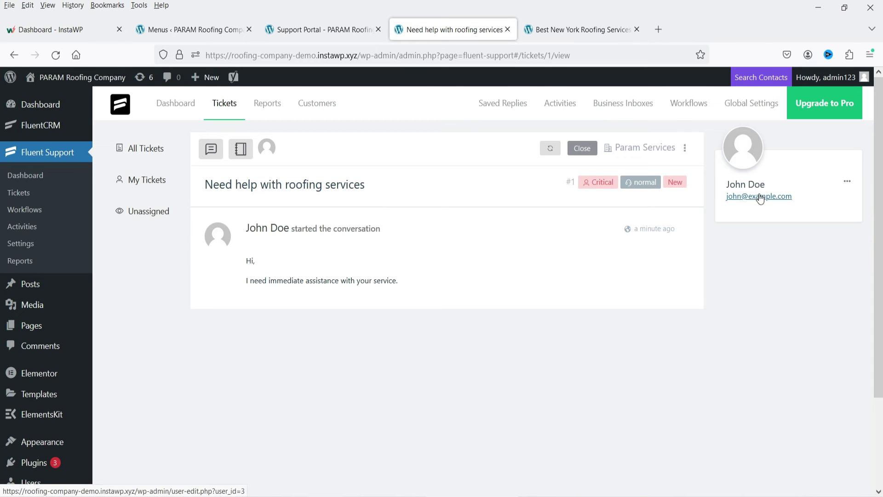
left_click(211, 149)
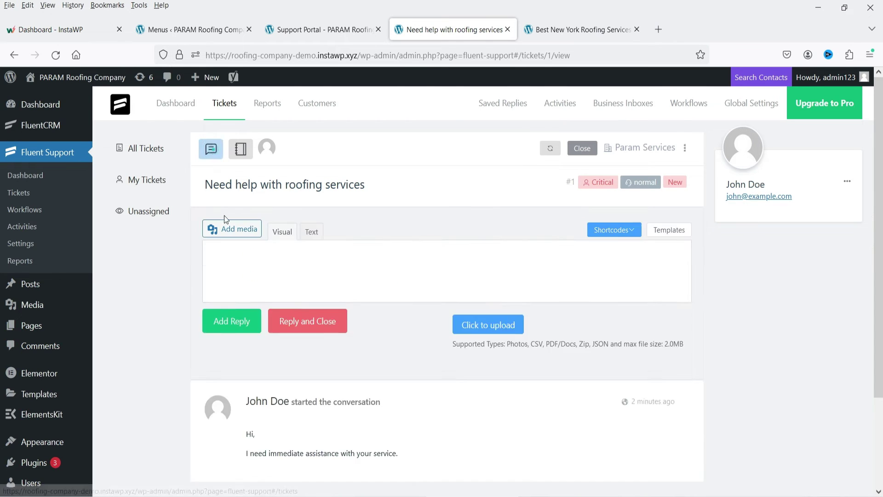
type("Received your ticket.")
key("Return")
type("One of our representatives will contact you very soon.")
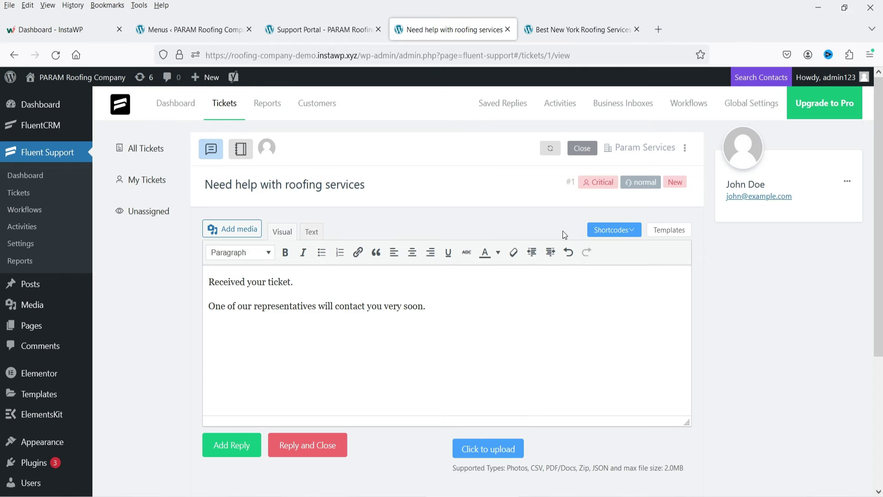
left_click(232, 445)
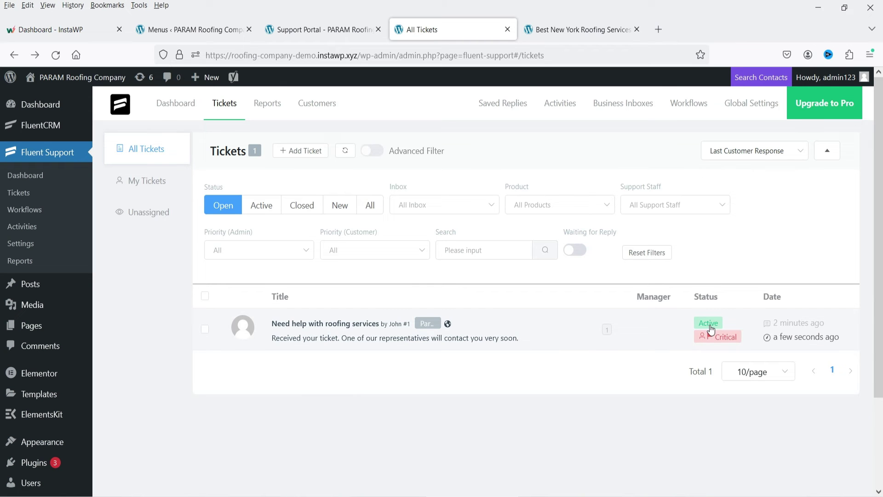
left_click(708, 325)
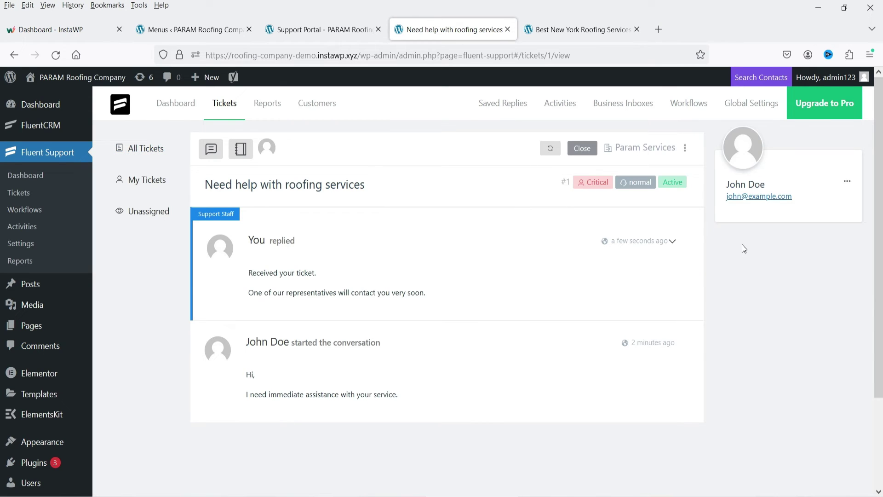
key("alt+Tab")
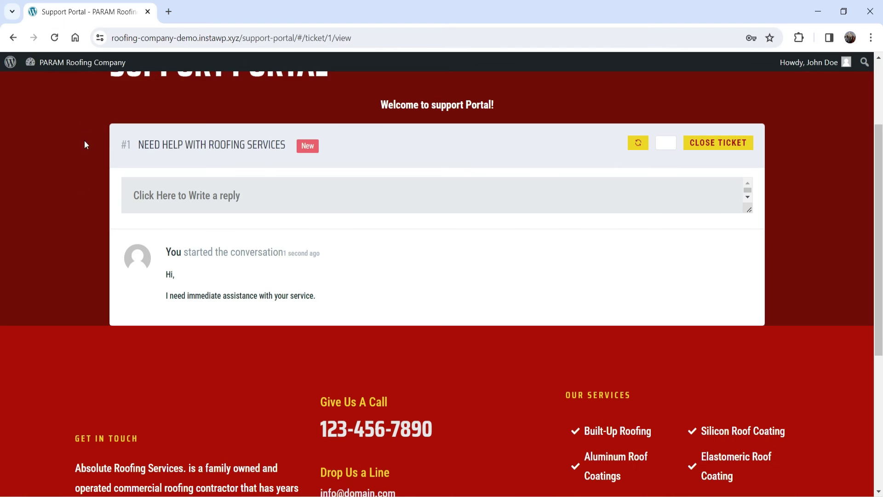
Refresh the customer's ticket #1 view and send the reply 'Ok, Thanks for your quick reply.'.
left_click(54, 37)
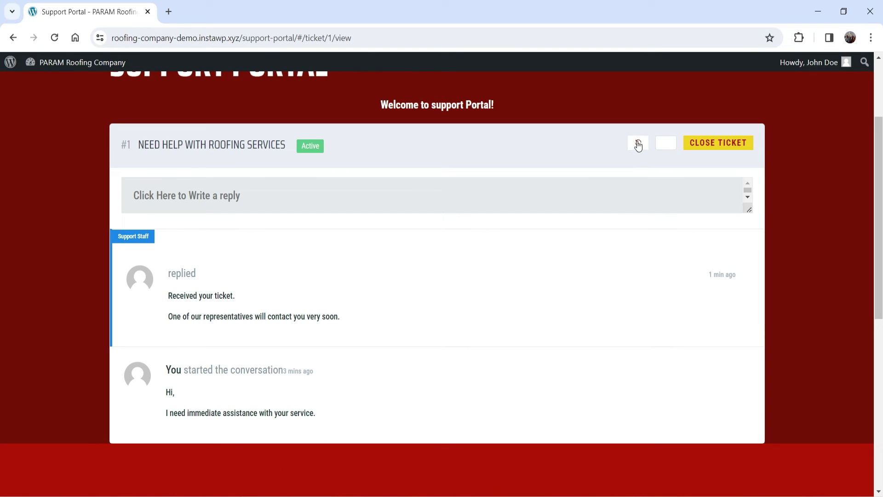
left_click(638, 143)
left_click(244, 196)
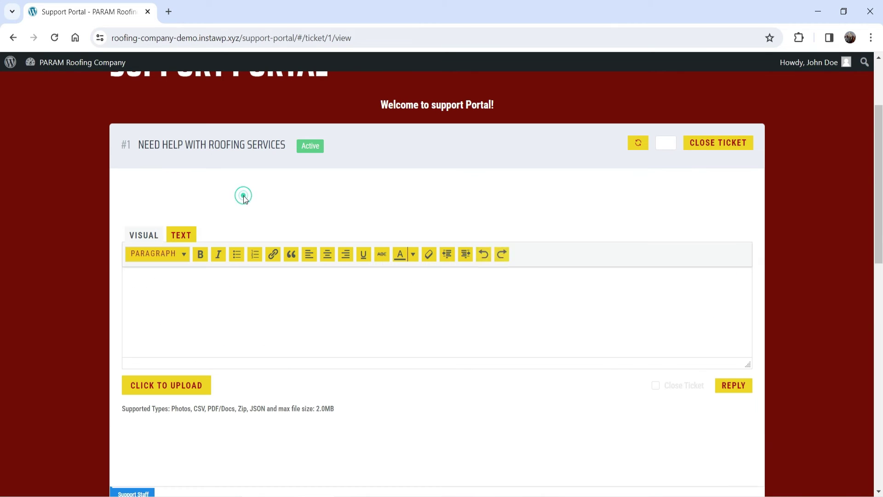
type("Ok,")
key("Return")
key("Return")
type("Thanks for your quick reply.")
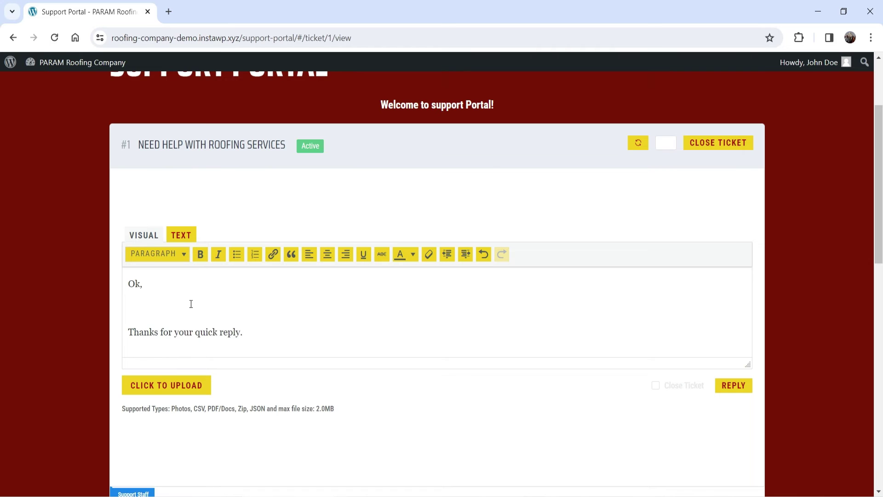
scroll(191, 303, "down", 3)
left_click(733, 265)
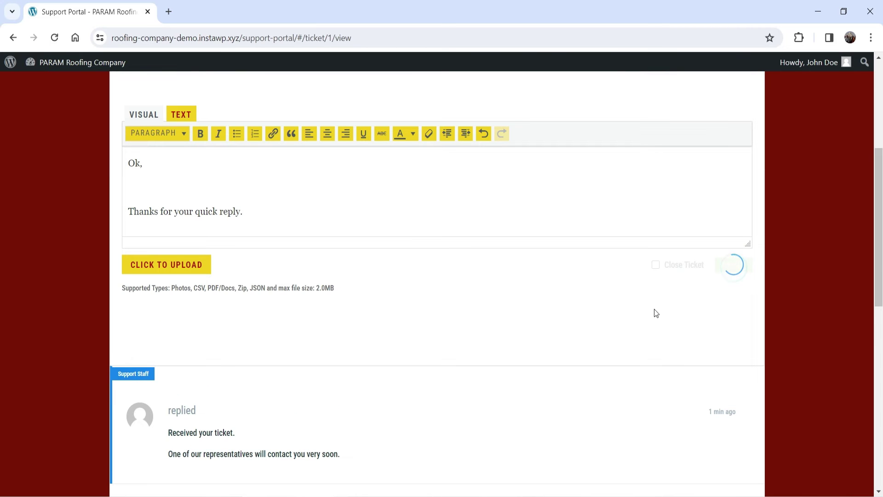
key("alt+Tab")
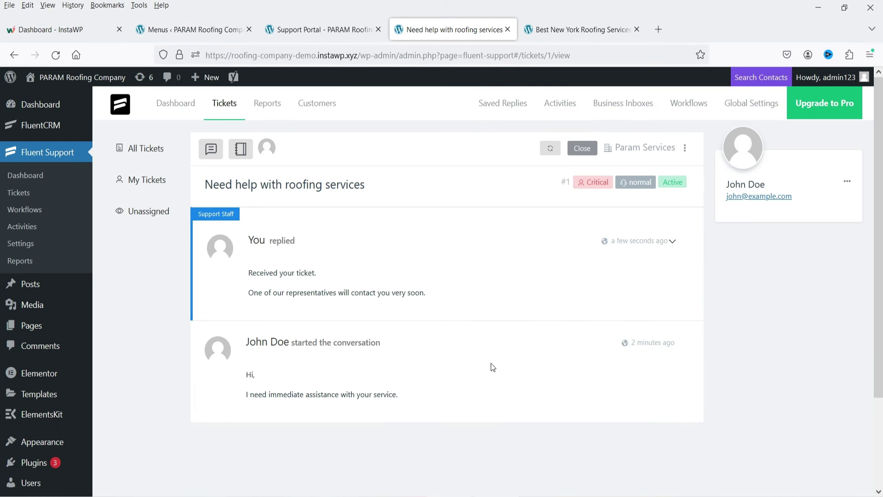
Close the 'Need help with roofing services' ticket from the All Tickets list.
left_click(551, 155)
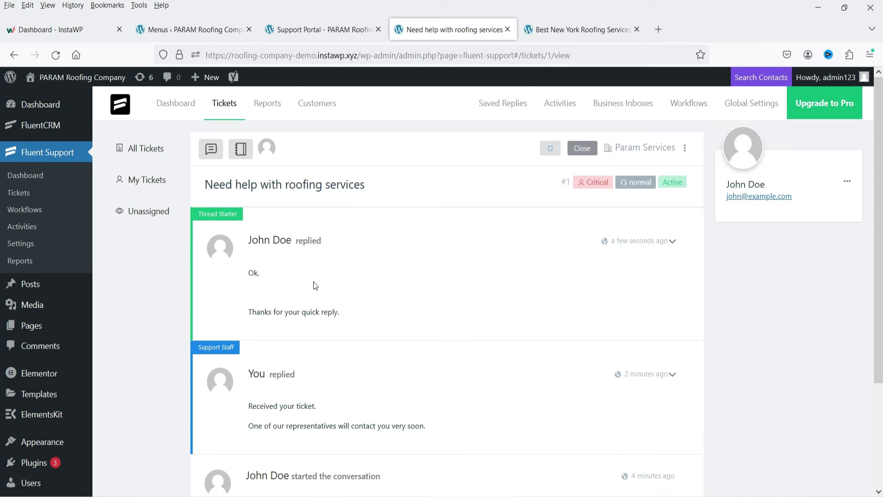
left_click(154, 148)
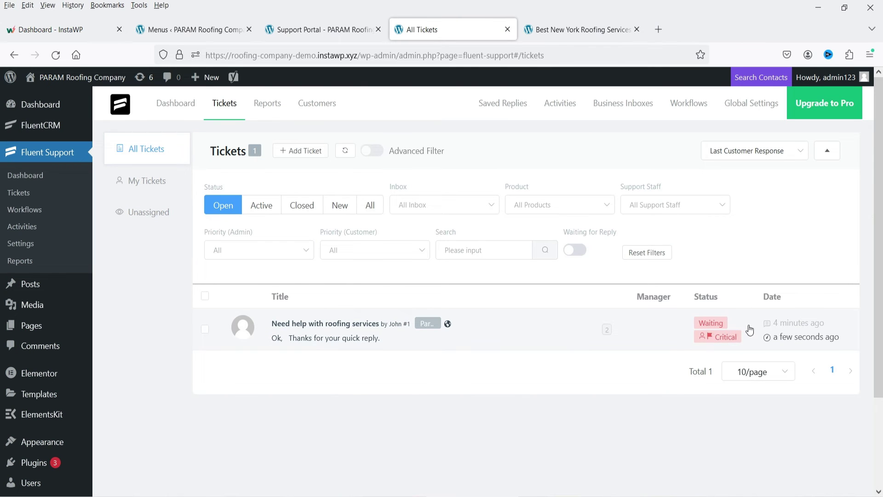
left_click(206, 328)
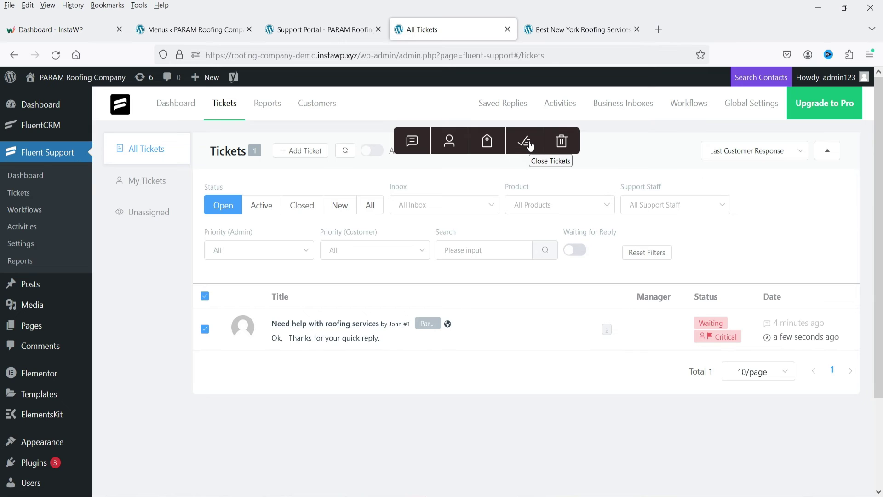
left_click(530, 145)
left_click(457, 195)
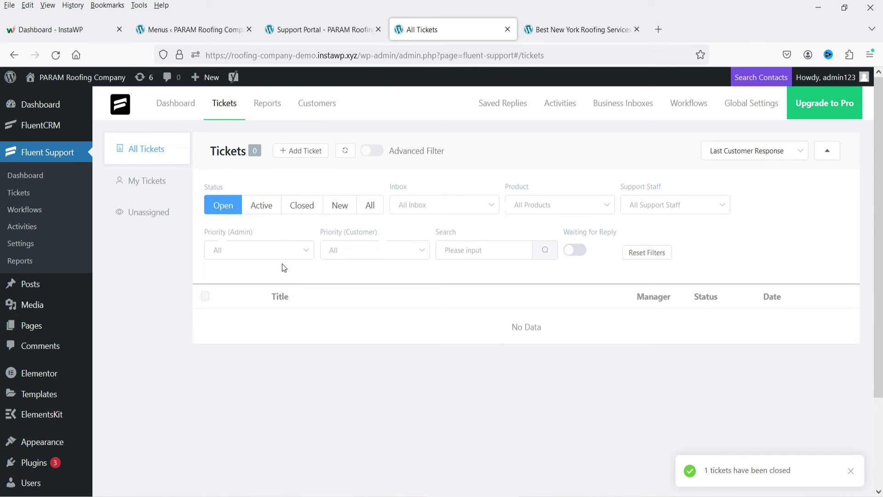
Verify the ticket is listed under Closed, then return to the customer's portal window.
left_click(308, 210)
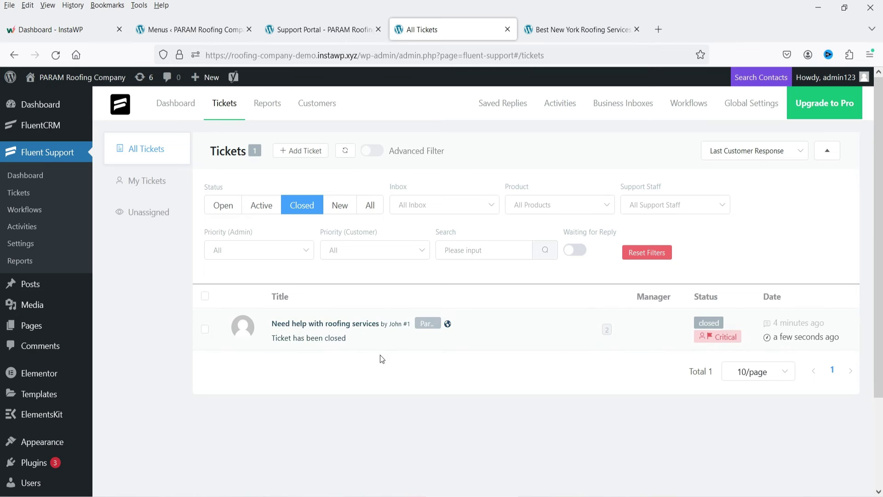
left_click(219, 209)
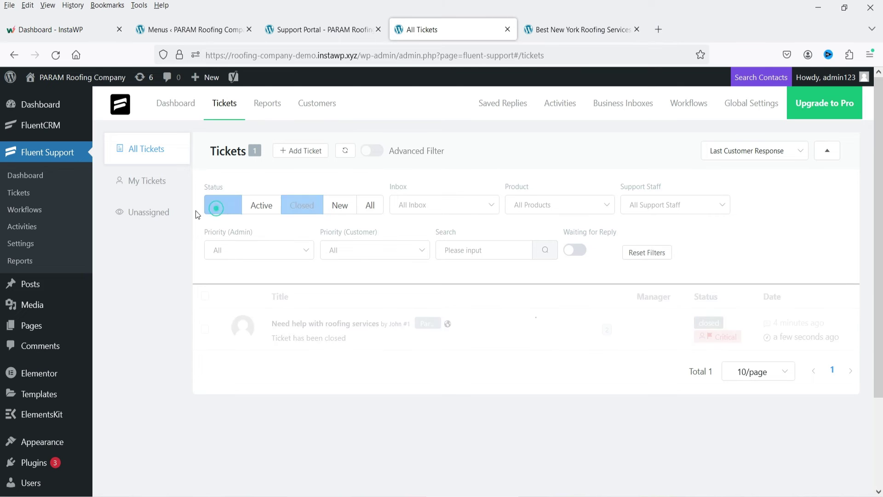
key("alt+Tab")
Refresh the portal ticket to see 'closed', back out to the ticket list, and return to the admin window.
scroll(586, 253, "up", 4)
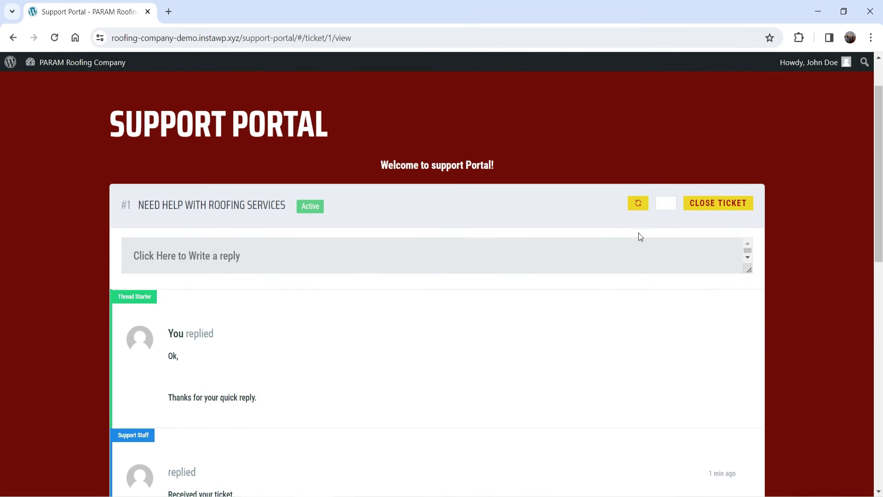
left_click(640, 203)
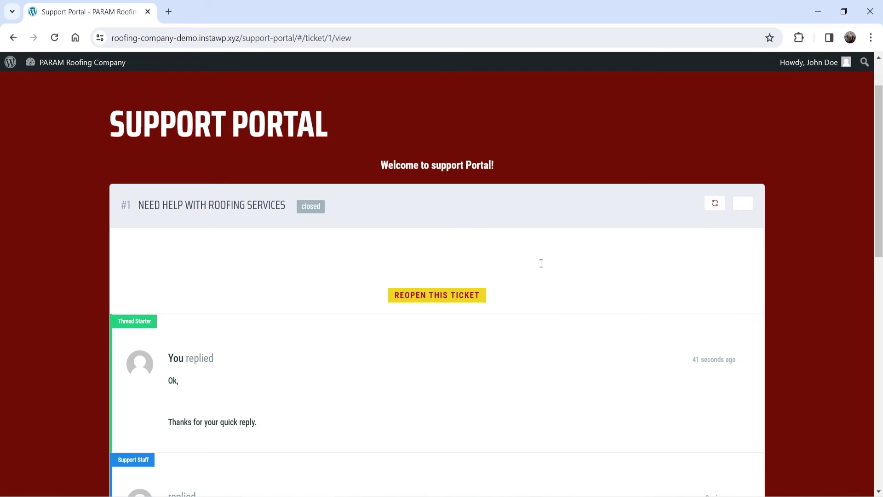
scroll(412, 274, "down", 1)
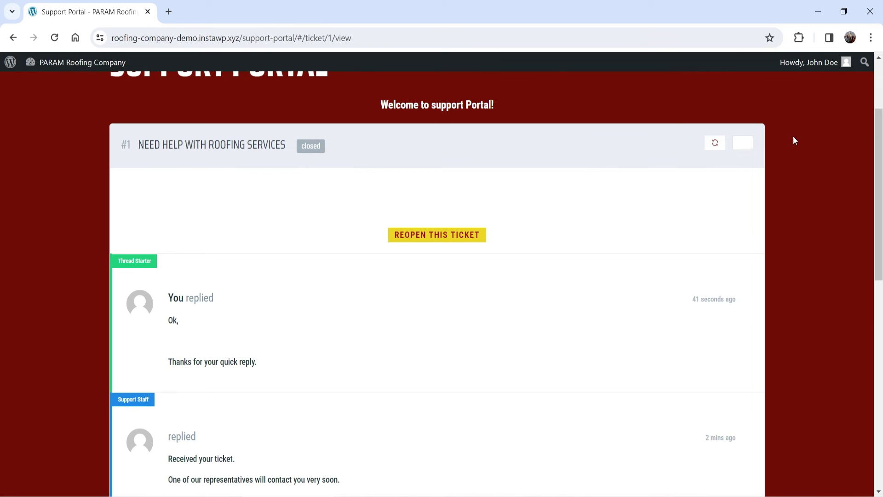
left_click(742, 146)
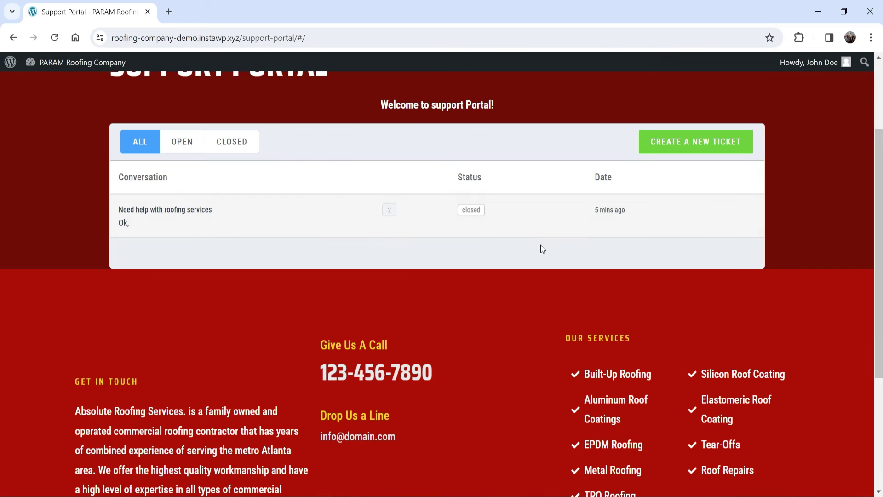
scroll(360, 225, "up", 3)
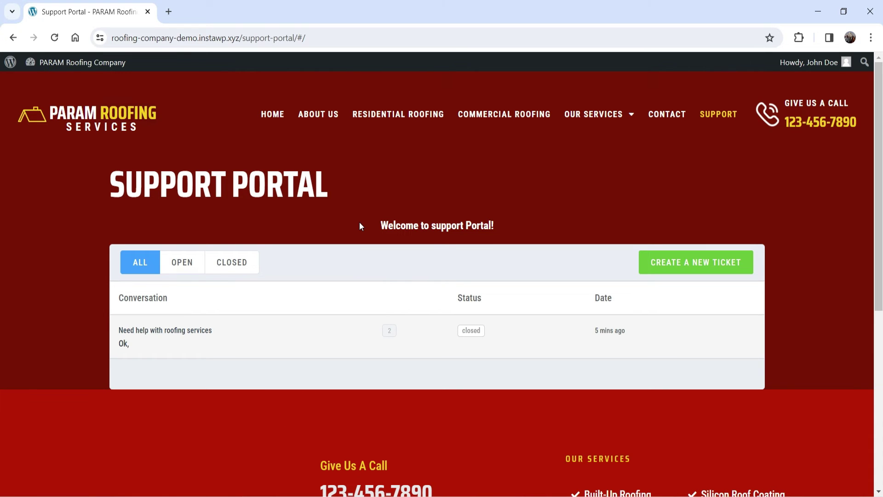
key("alt+Tab")
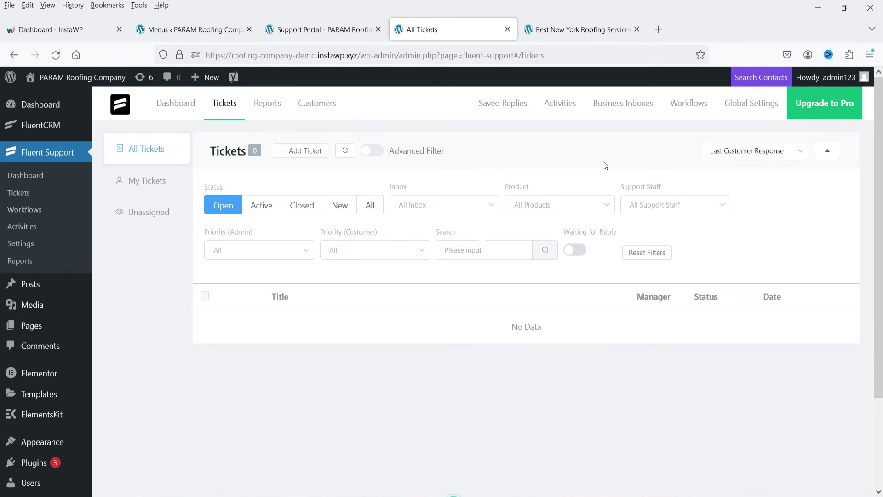
Upload Fluent-Support-pro.zip as a new plugin, install it, and activate it.
mouse_move(26, 464)
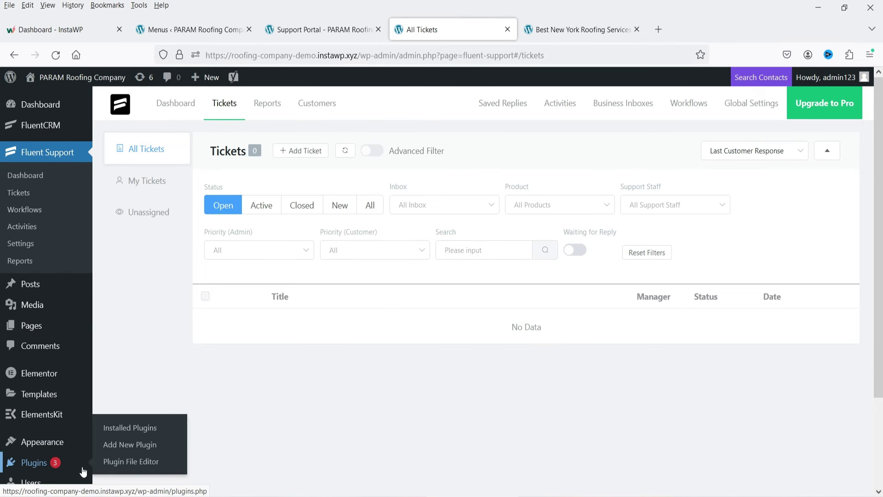
left_click(121, 446)
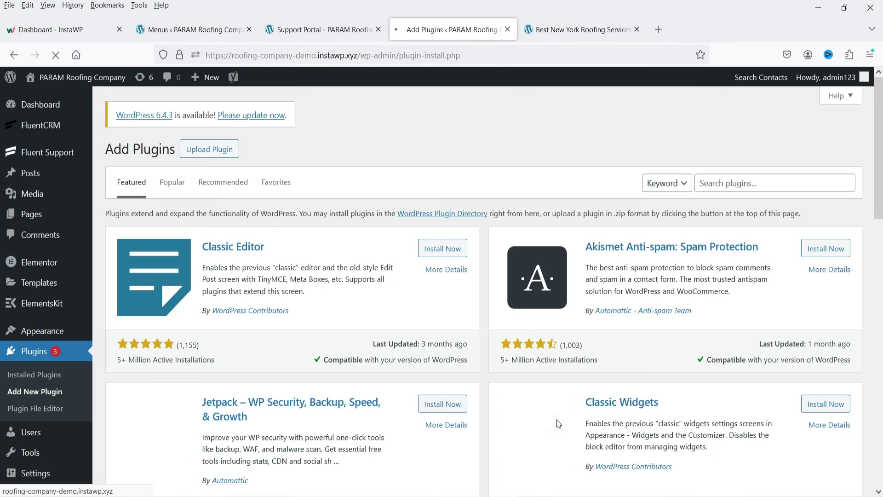
key("alt+Tab")
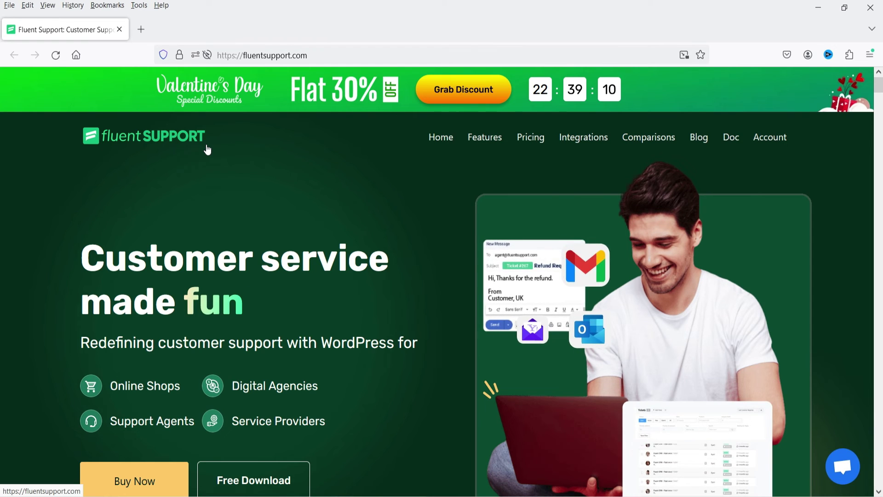
key("alt+Tab")
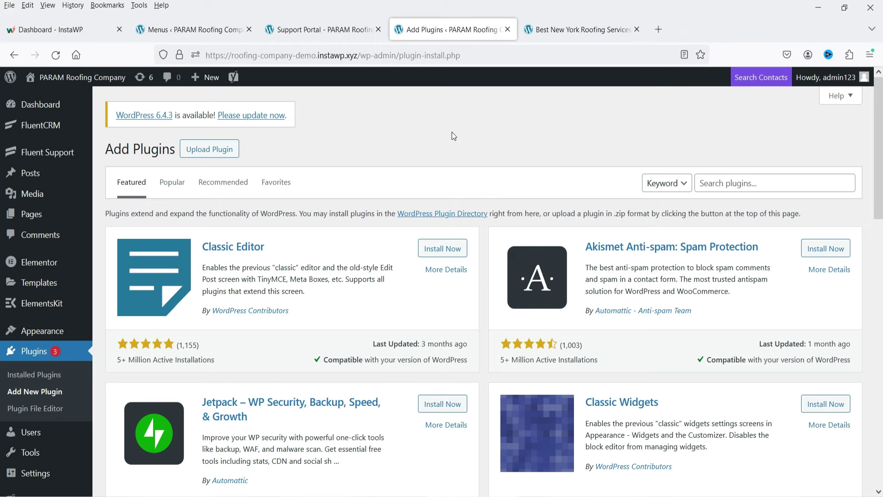
left_click(199, 151)
left_click(405, 256)
double_click(269, 118)
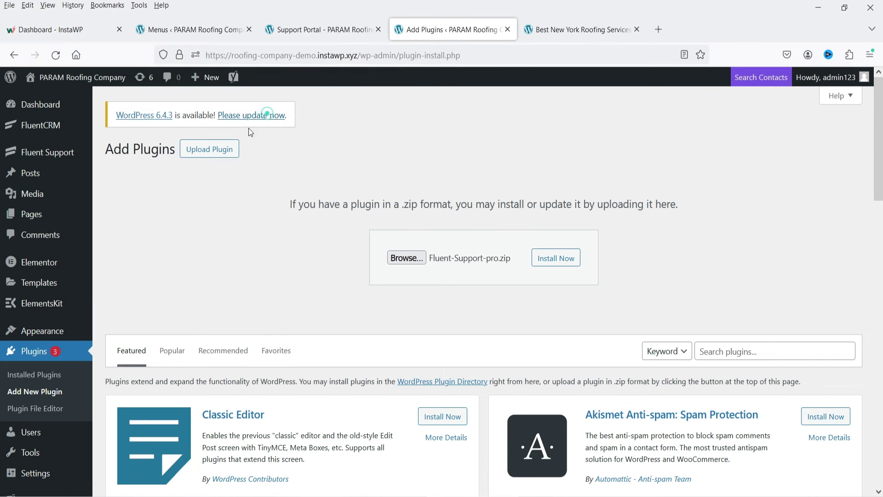
left_click(560, 261)
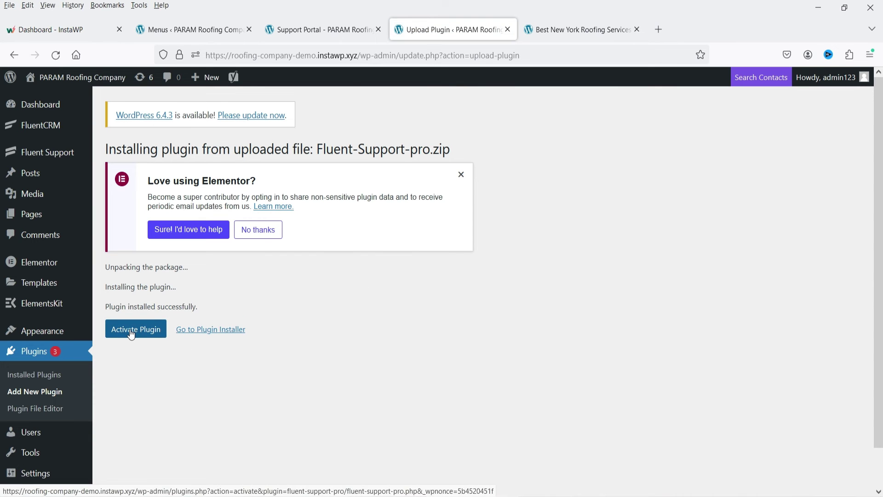
left_click(129, 330)
Go to the Fluent Support dashboard's Saved Replies page.
scroll(558, 302, "down", 1)
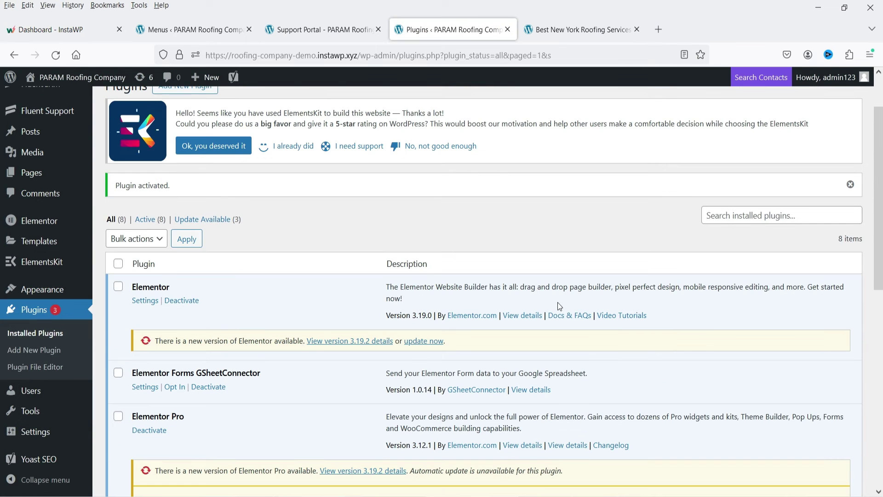
scroll(550, 218, "up", 2)
left_click(56, 150)
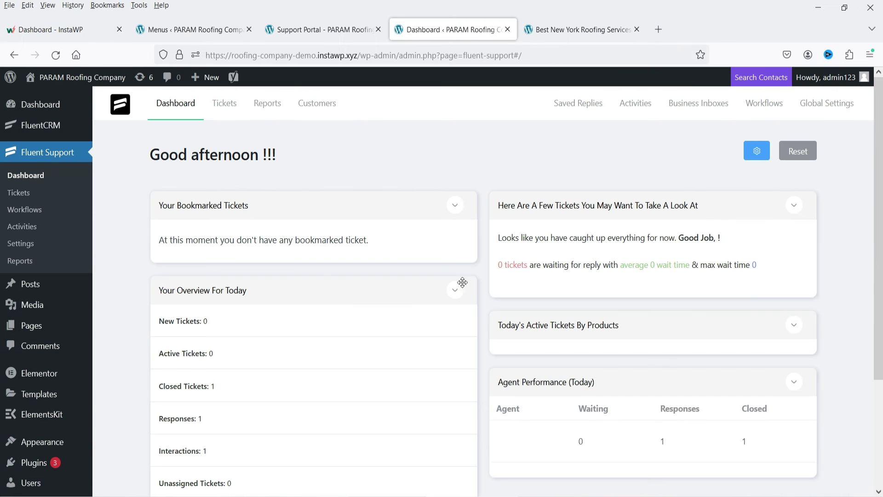
left_click(571, 108)
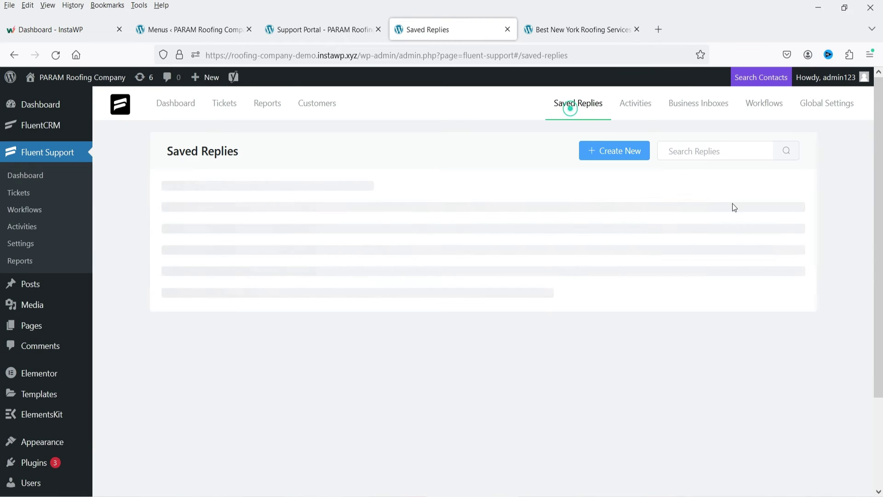
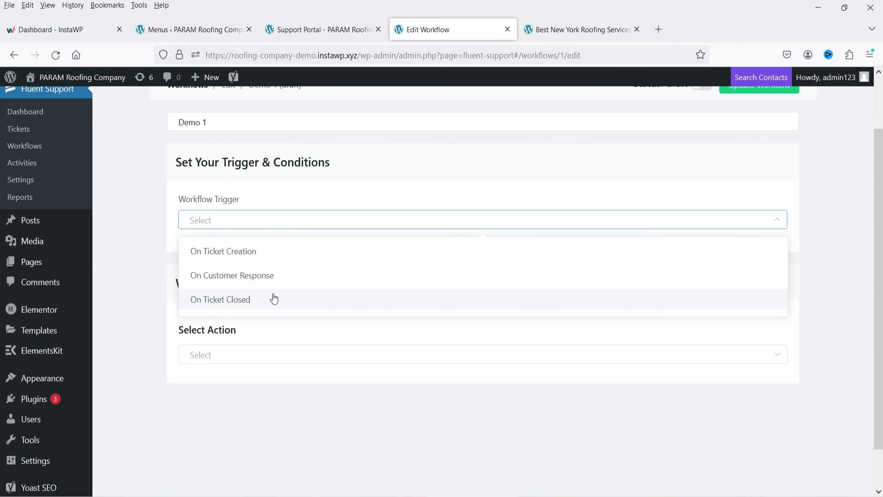
Trigger Demo 1 On Ticket Creation with a condition based on Ticket Priority (Client).
left_click(230, 251)
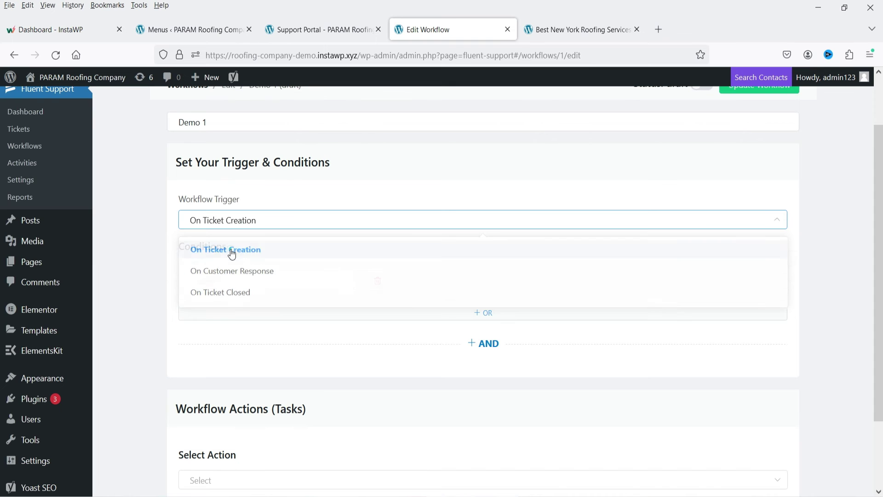
left_click(256, 284)
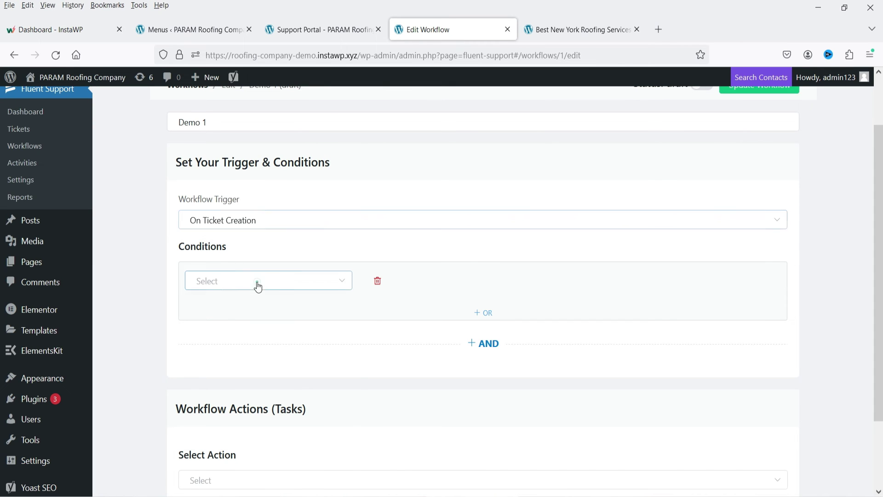
scroll(275, 331, "down", 3)
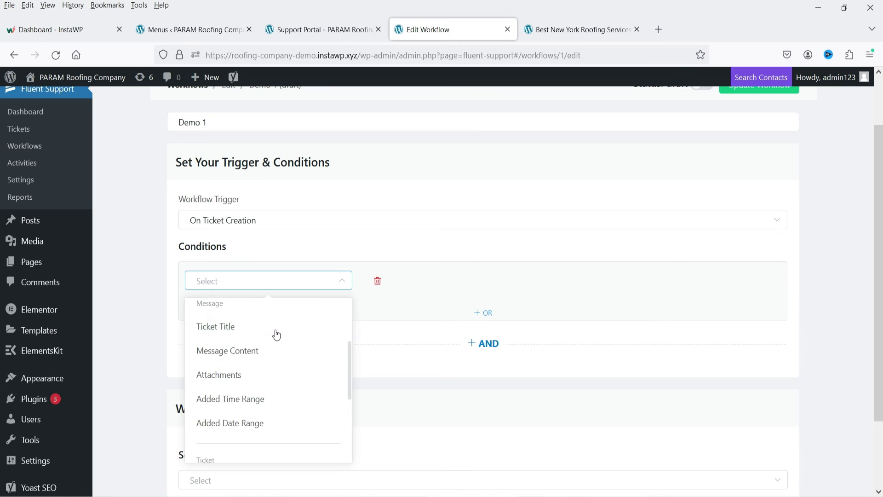
scroll(275, 331, "up", 3)
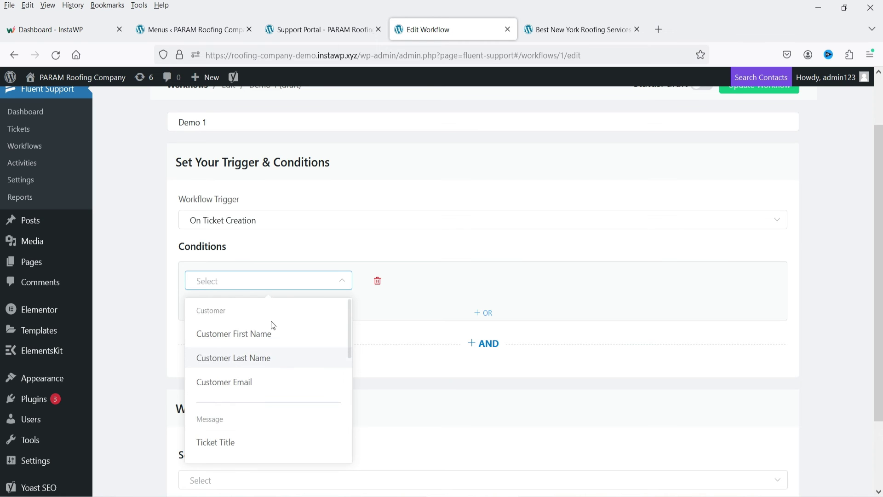
scroll(286, 345, "down", 5)
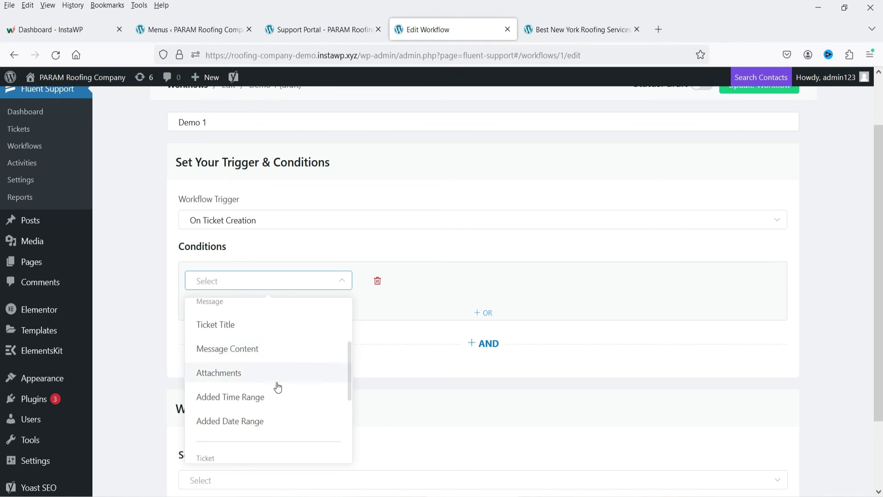
scroll(275, 373, "down", 2)
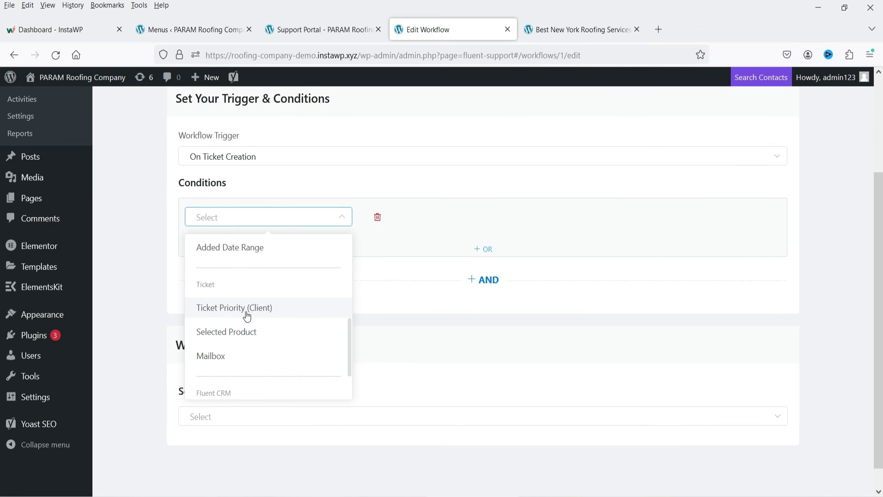
left_click(228, 314)
Make the condition require the ticket priority to equal Critical.
left_click(389, 223)
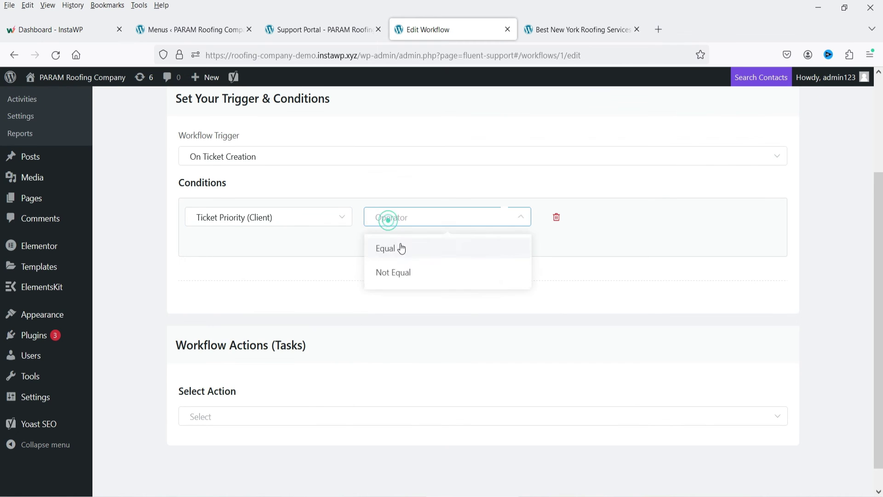
left_click(400, 246)
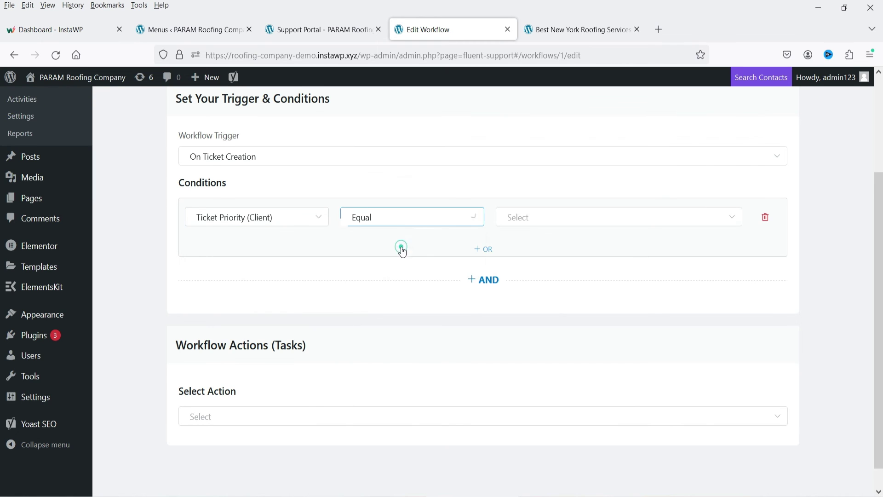
left_click(534, 216)
left_click(582, 297)
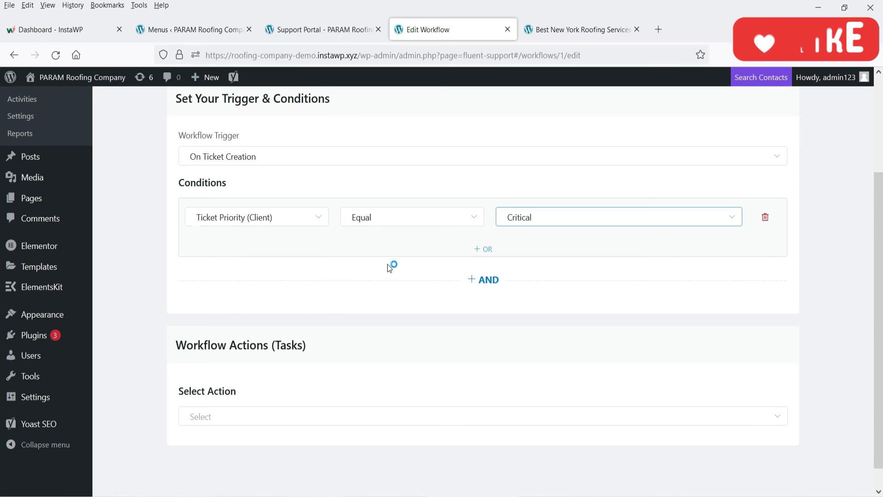
scroll(392, 264, "down", 1)
left_click(233, 401)
Add an Add Response action to the Demo 1 workflow.
scroll(321, 274, "down", 3)
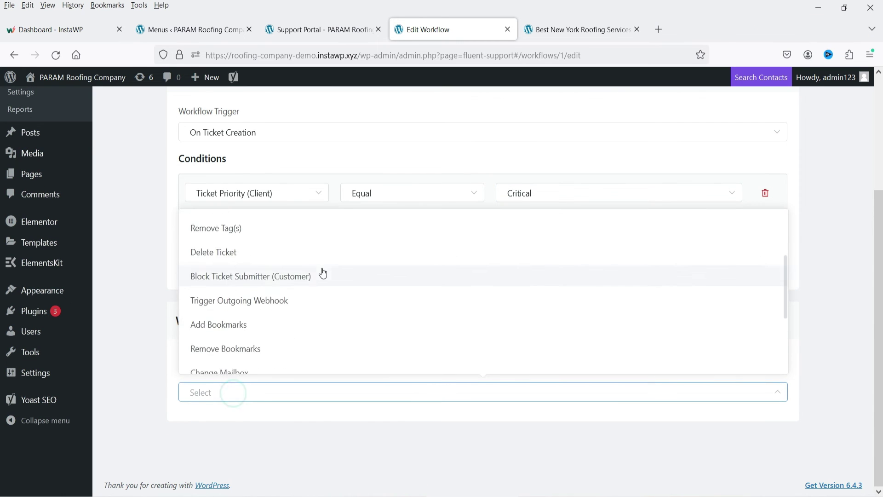
scroll(319, 276, "up", 3)
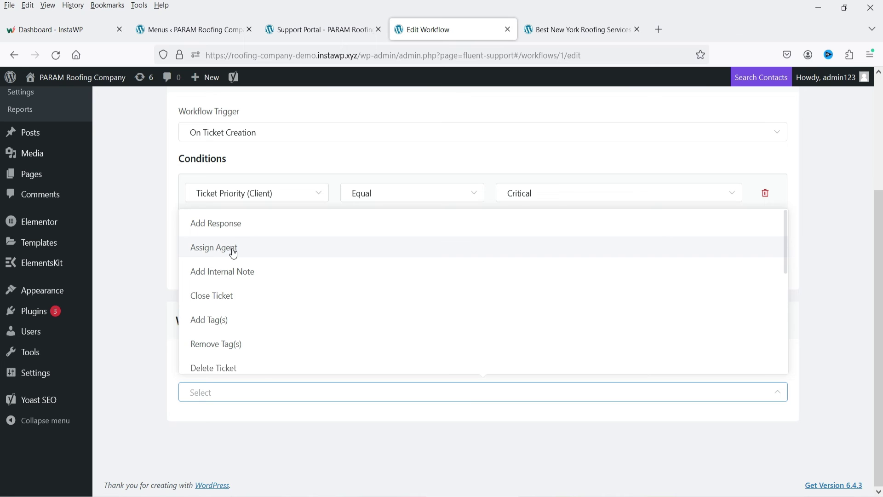
scroll(296, 303, "down", 2)
scroll(232, 228, "up", 2)
left_click(233, 229)
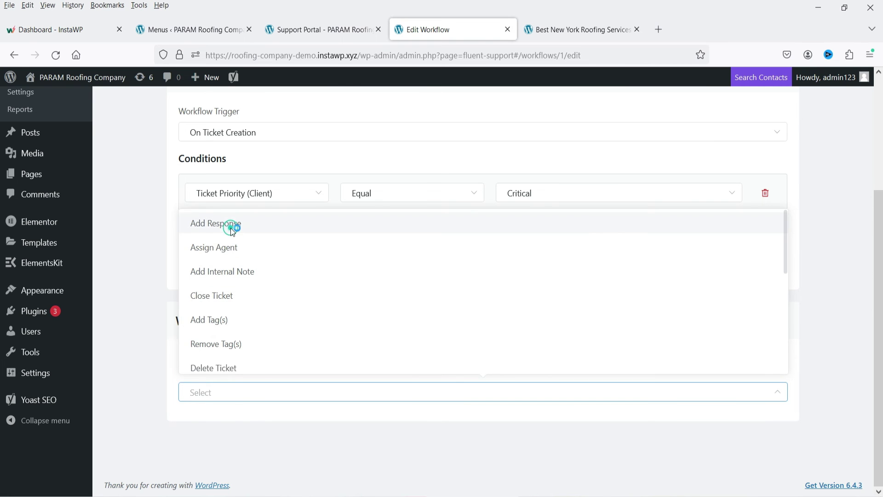
scroll(302, 370, "down", 4)
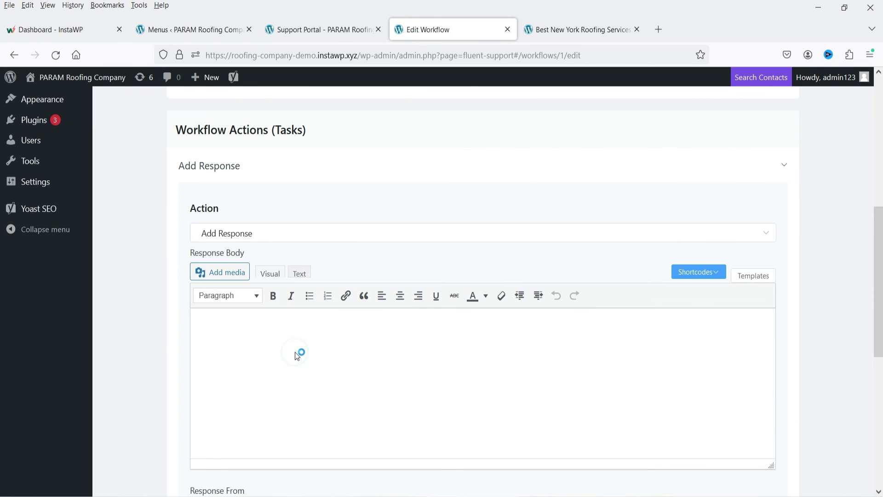
Write the reply 'HI,', acknowledging the immediate-assistance request, promising tech support contact ASAP, signed 'Regards'.
type("HI,")
key("Return")
type("We have received your request for immedia")
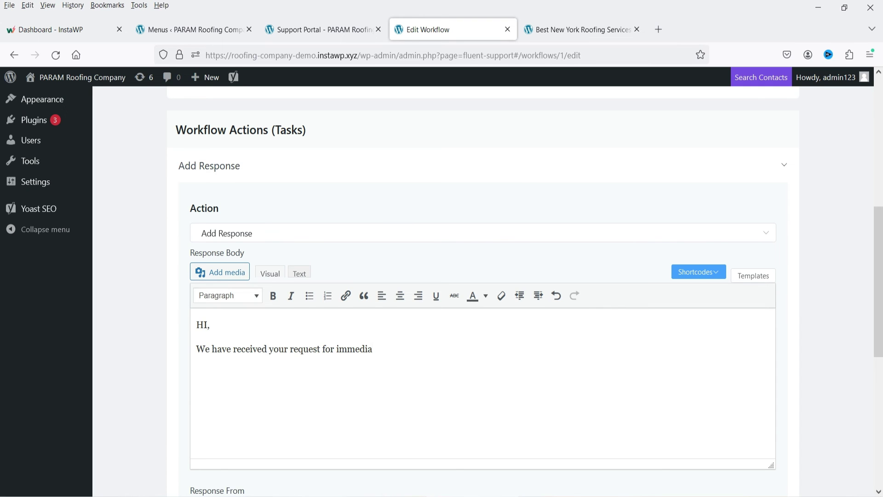
type("te assistance. Our tech support will contact you ASAP.")
key("Return")
key("Return")
type("Regards")
key("Home")
key("BackSpace")
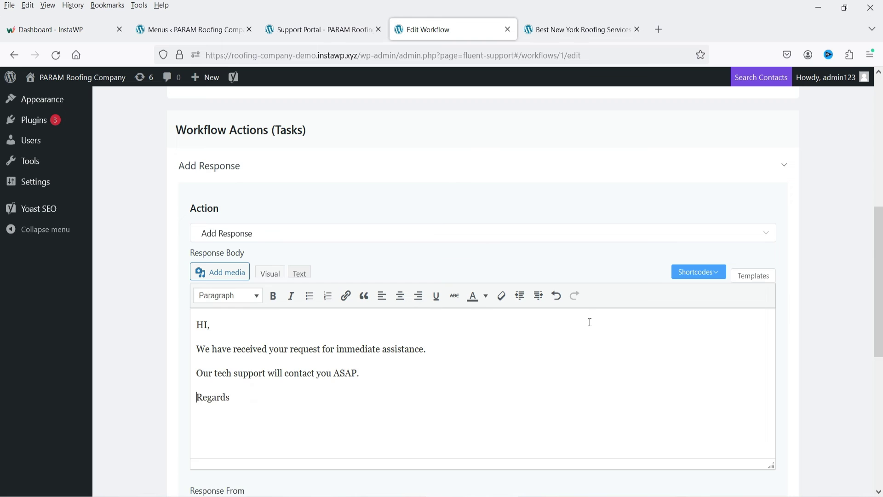
scroll(590, 324, "down", 5)
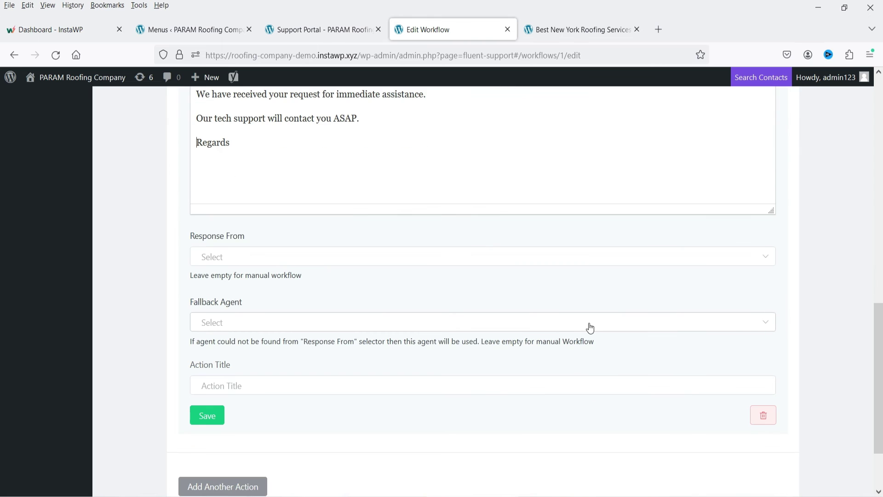
Send the reply from the Current Assignee, leaving the fallback agent unset.
left_click(260, 263)
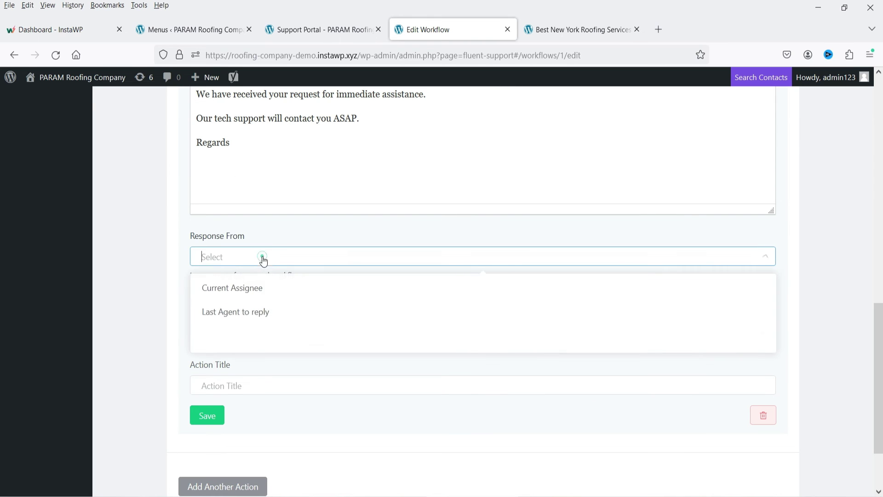
left_click(282, 295)
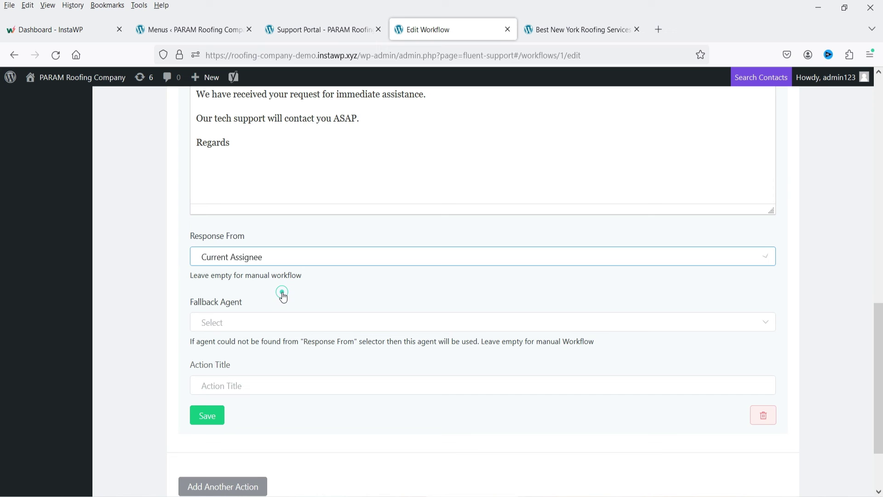
left_click(256, 325)
left_click(360, 286)
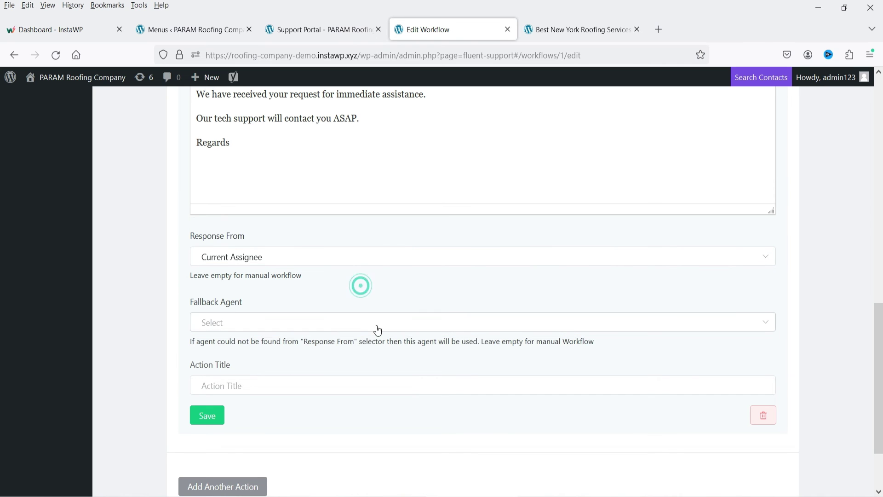
scroll(207, 344, "down", 2)
Title the action 'Qucik Response' and save it.
left_click(233, 321)
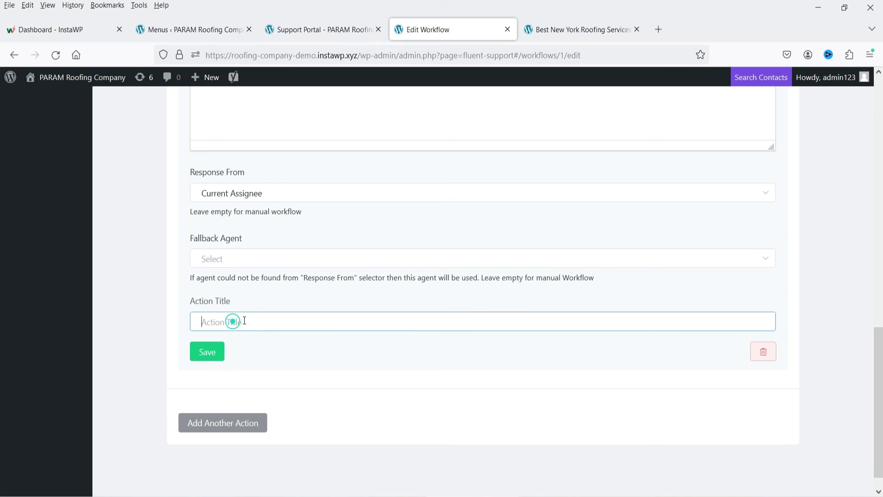
type("Qucik Response")
left_click(210, 351)
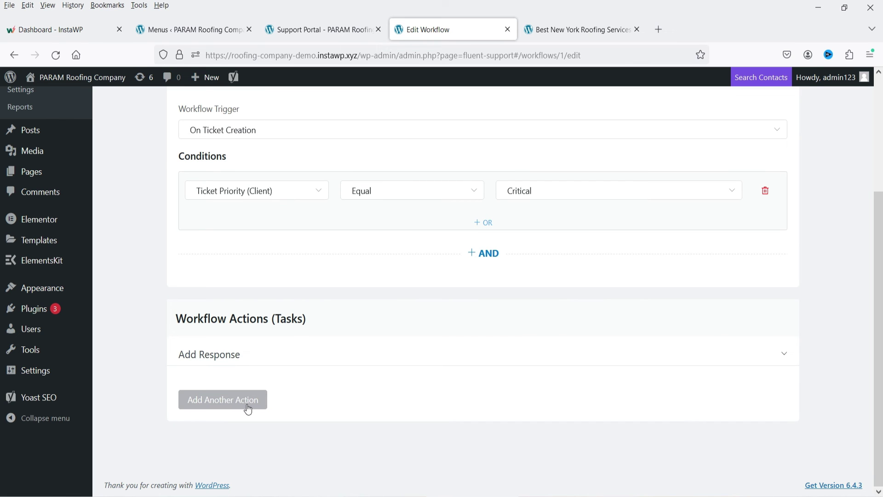
Switch Demo 1's status to published, update the workflow, and return to the workflows list.
scroll(495, 307, "up", 3)
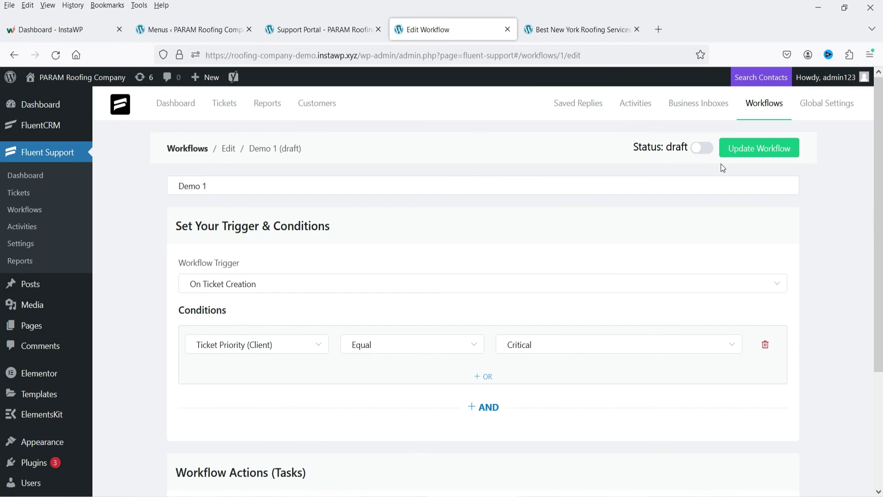
left_click(702, 147)
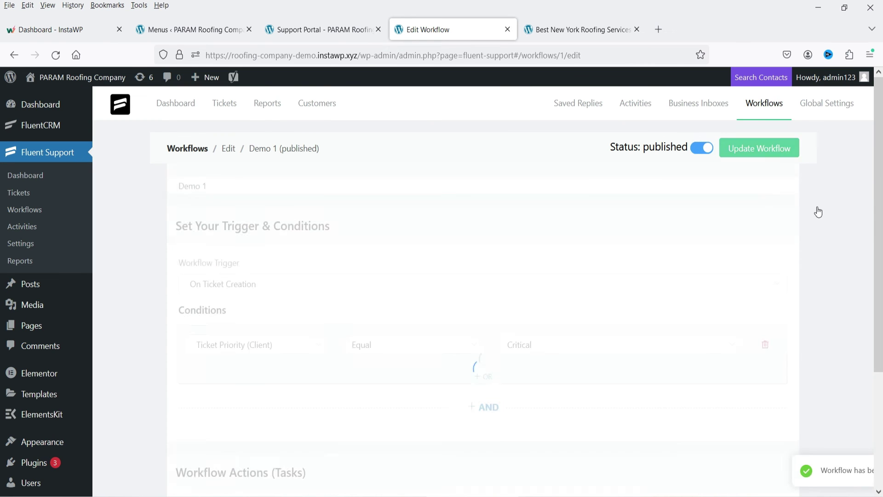
left_click(774, 148)
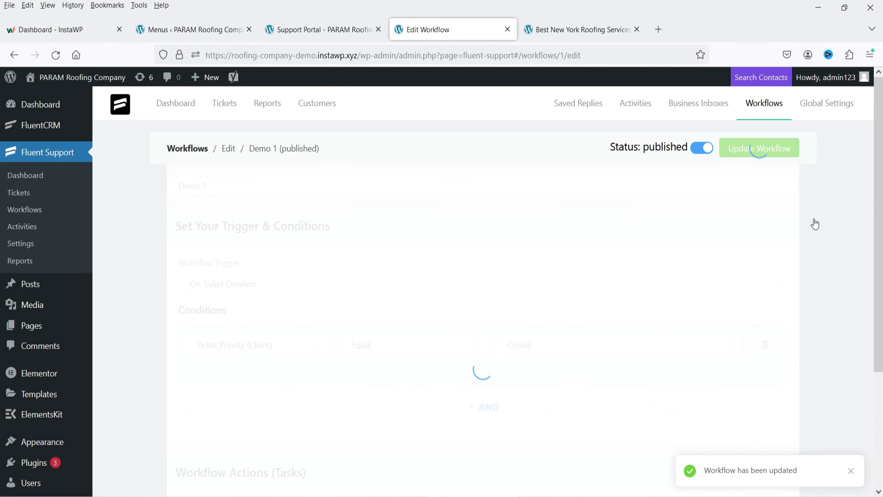
left_click(759, 103)
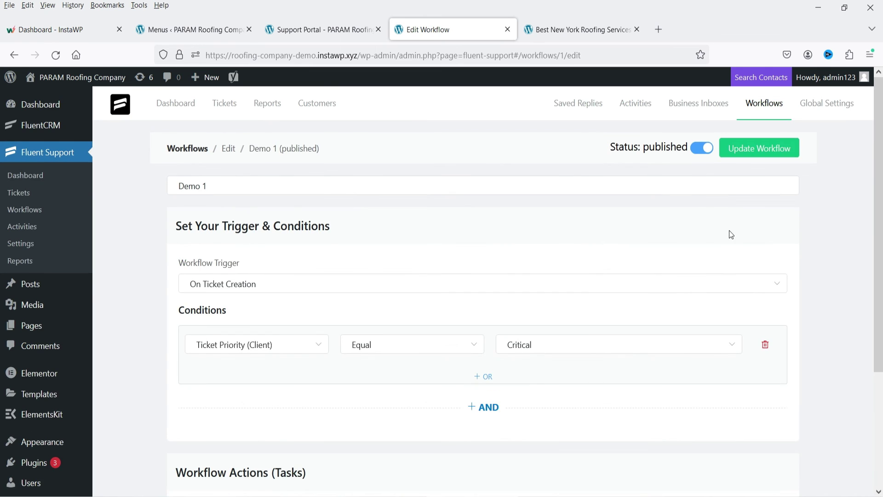
Open Global Settings and look over the Ticket Tags and Ticket Form Config pages.
left_click(810, 103)
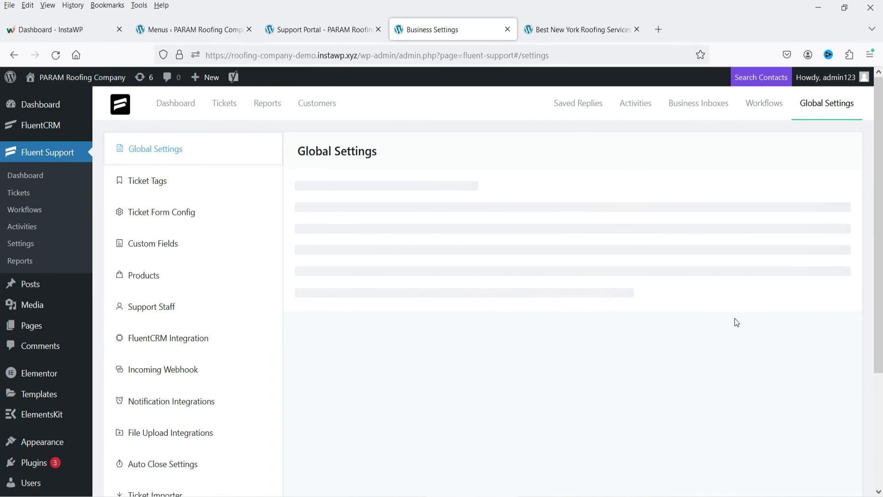
left_click(150, 187)
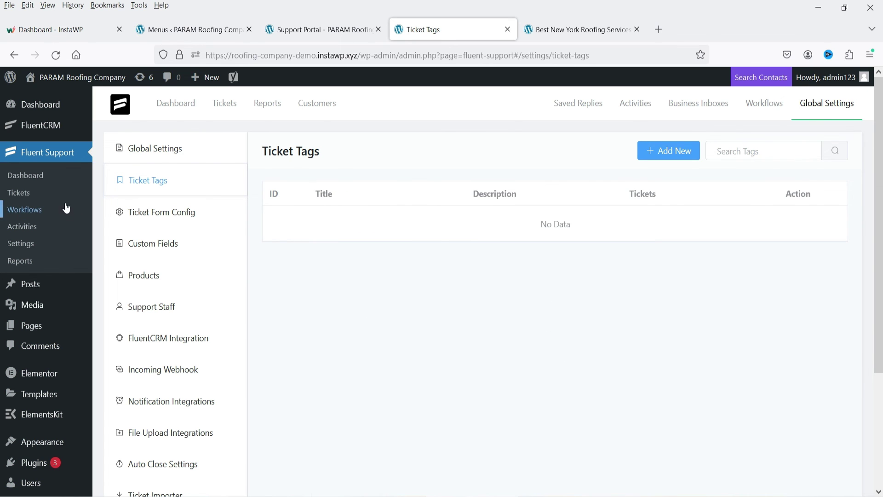
left_click(158, 211)
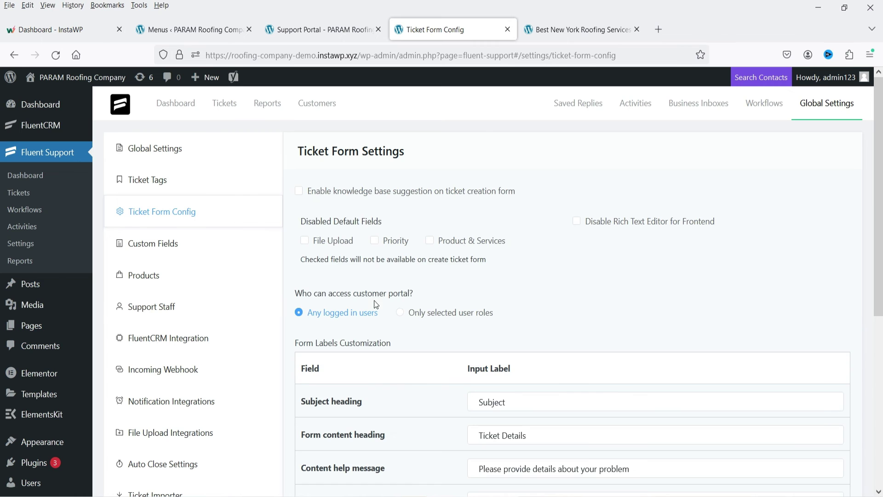
scroll(678, 270, "down", 4)
scroll(666, 272, "up", 4)
scroll(665, 273, "down", 6)
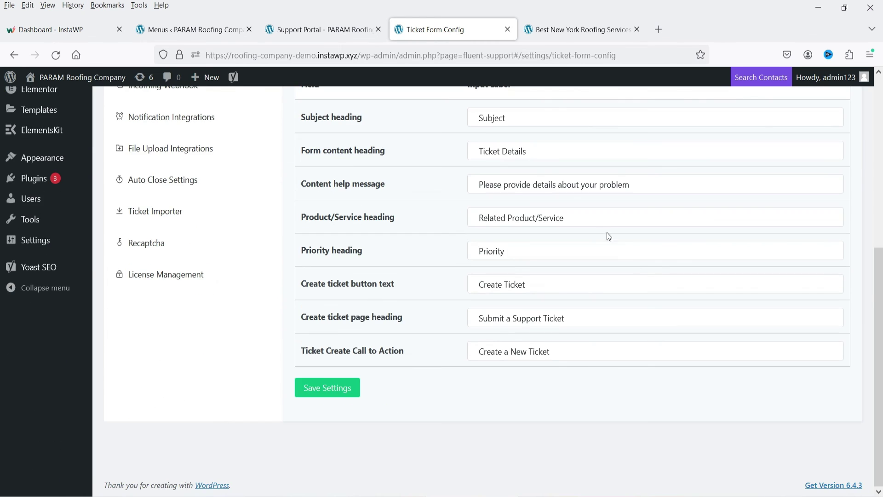
scroll(662, 265, "up", 6)
Review the Custom Fields field types without adding one, then view Products and Support Staff.
left_click(183, 217)
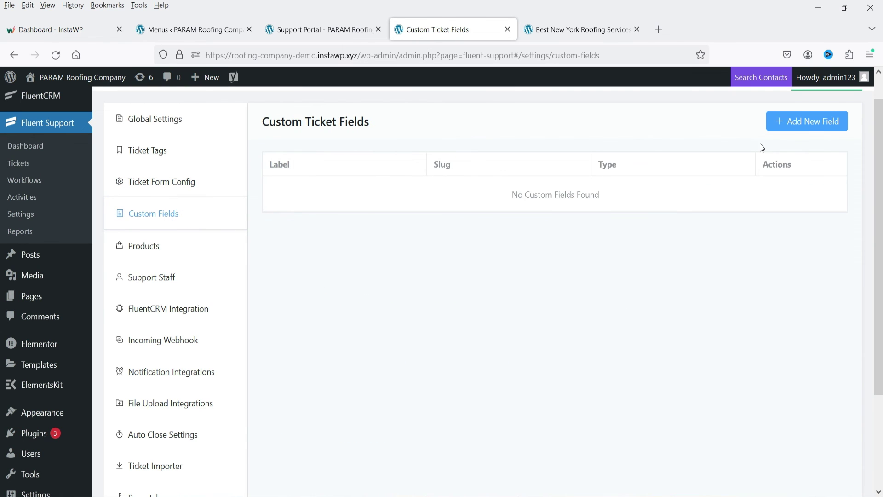
left_click(772, 127)
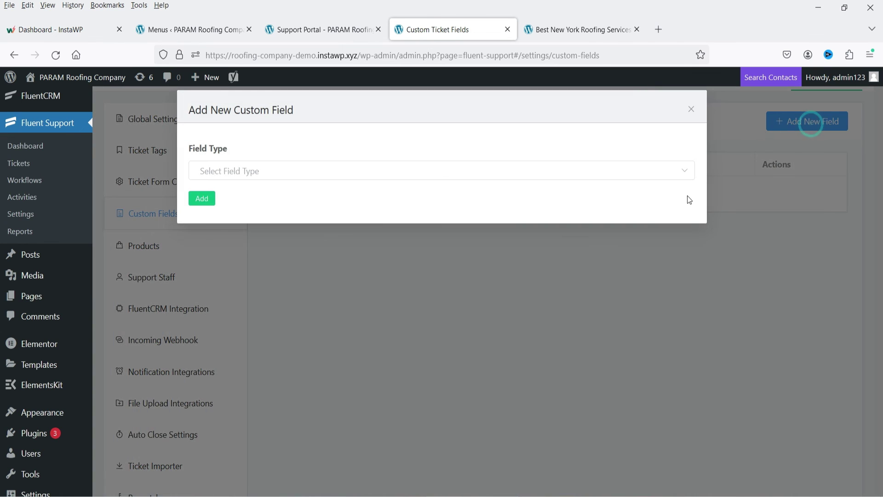
left_click(269, 177)
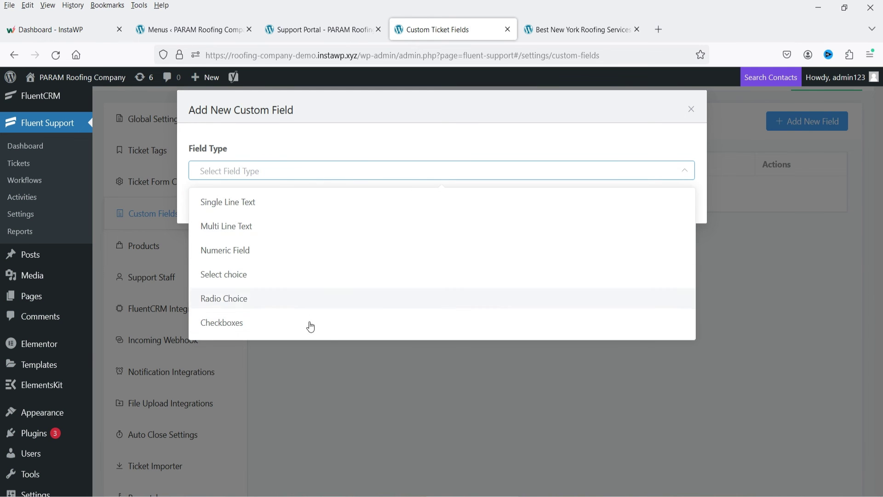
left_click(690, 110)
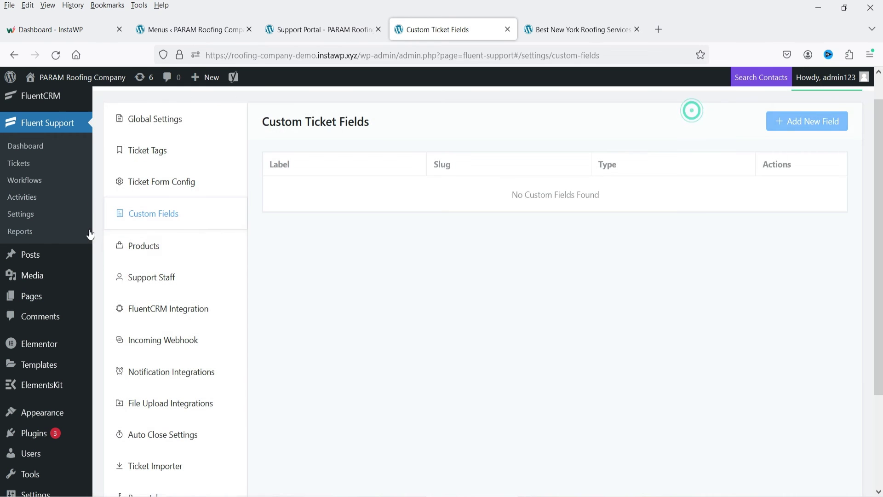
left_click(154, 247)
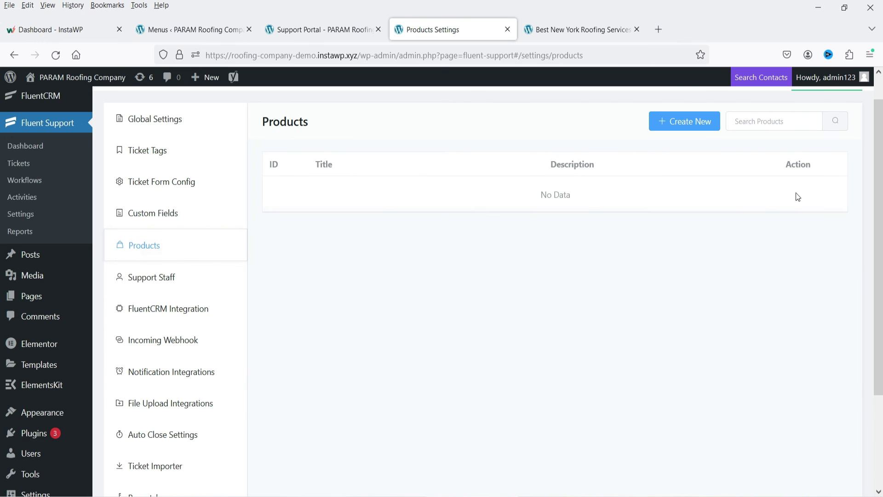
left_click(188, 276)
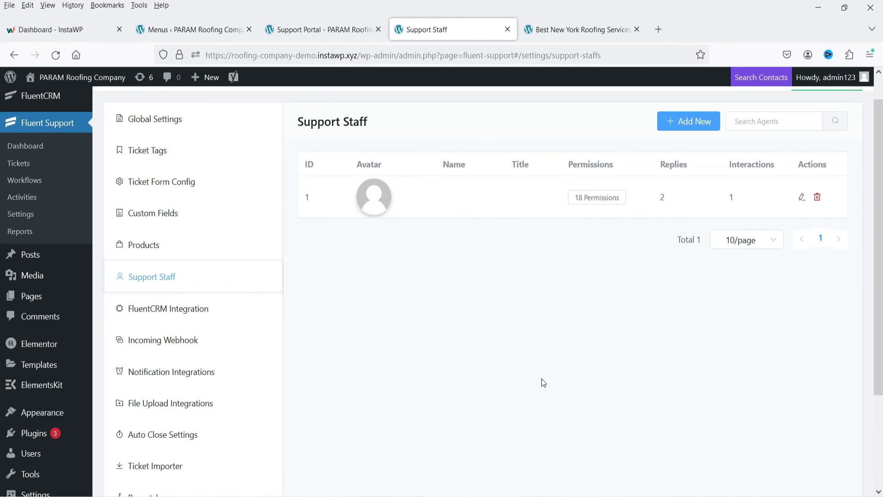
Browse FluentCRM Integration, Incoming Webhook and Notification Integrations, ending on the File Upload Integrations storage settings.
left_click(199, 309)
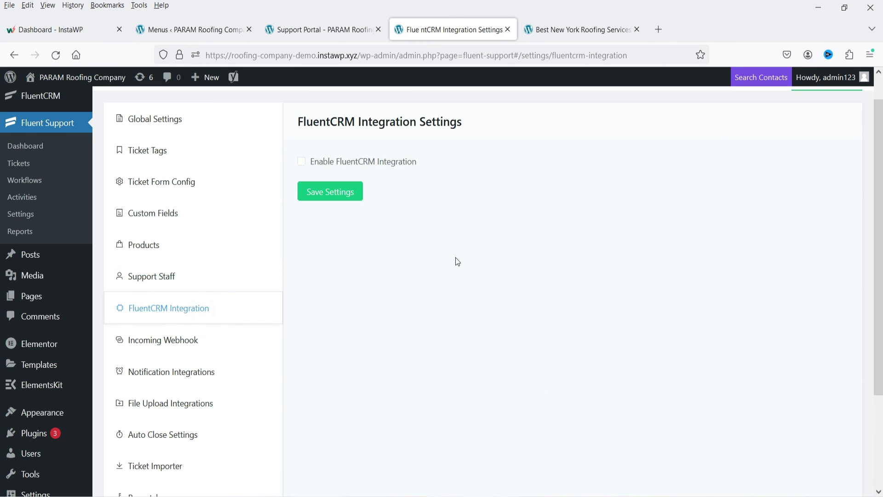
scroll(518, 262, "down", 3)
left_click(148, 216)
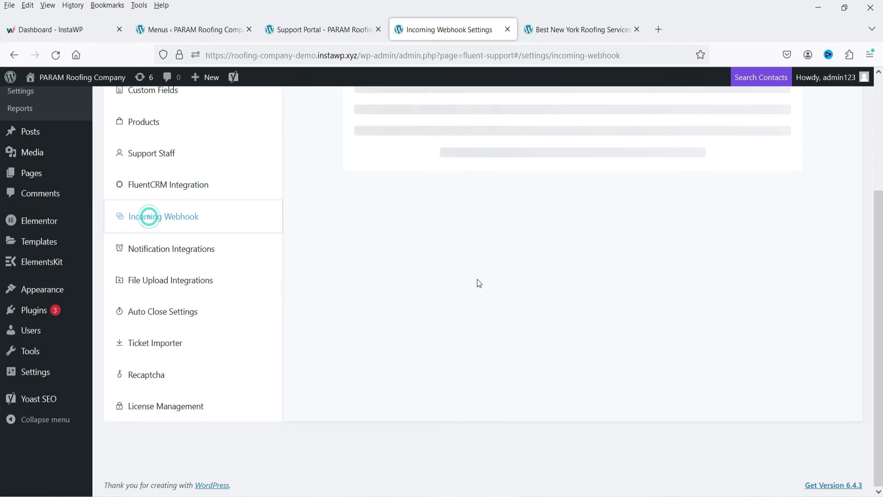
left_click(137, 249)
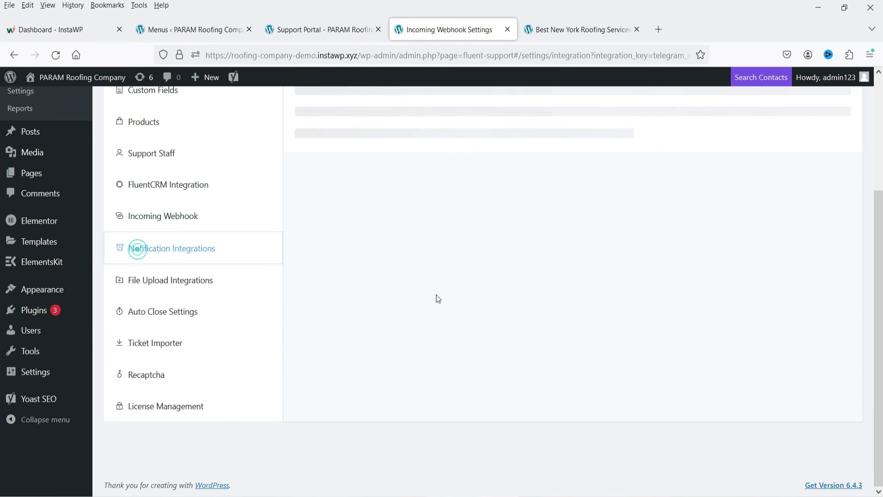
scroll(558, 258, "down", 3)
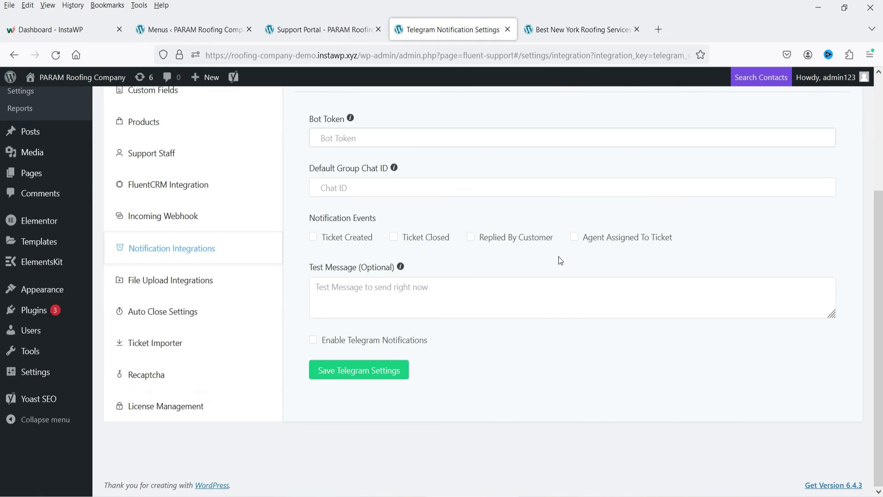
left_click(162, 280)
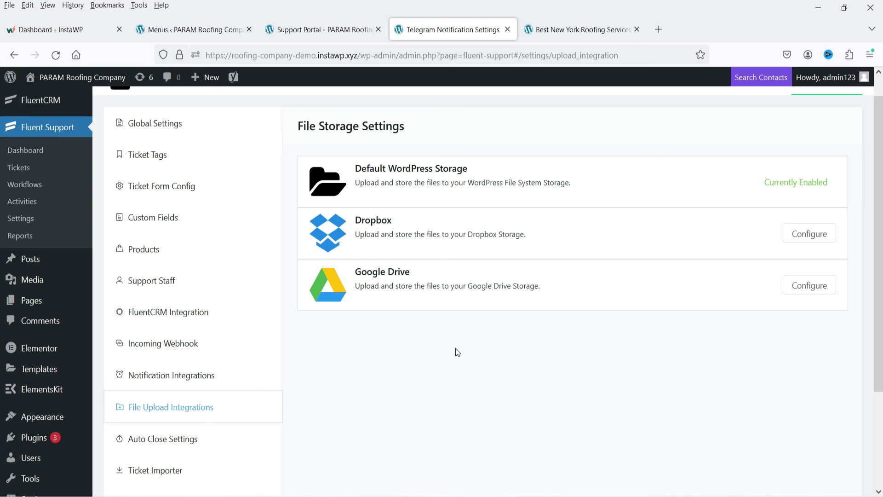
View Auto Close and Ticket Importer settings, then the Recaptcha page with the Secret Key field focused.
left_click(166, 438)
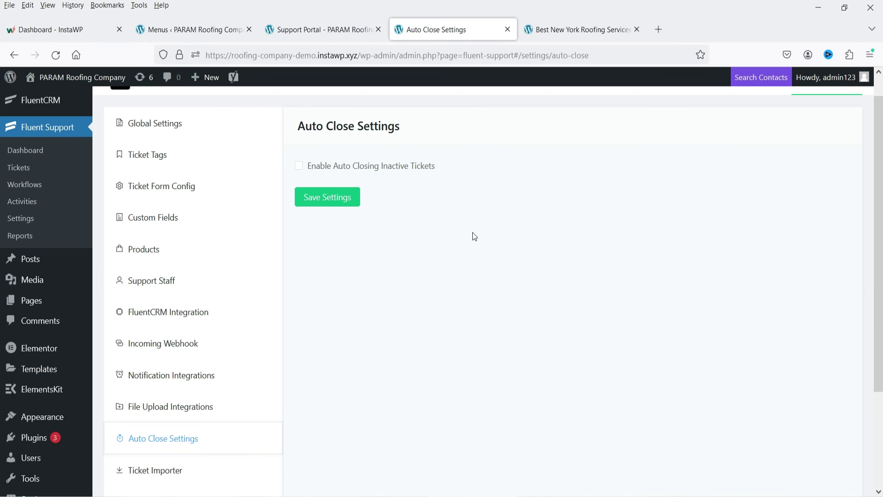
scroll(474, 236, "down", 3)
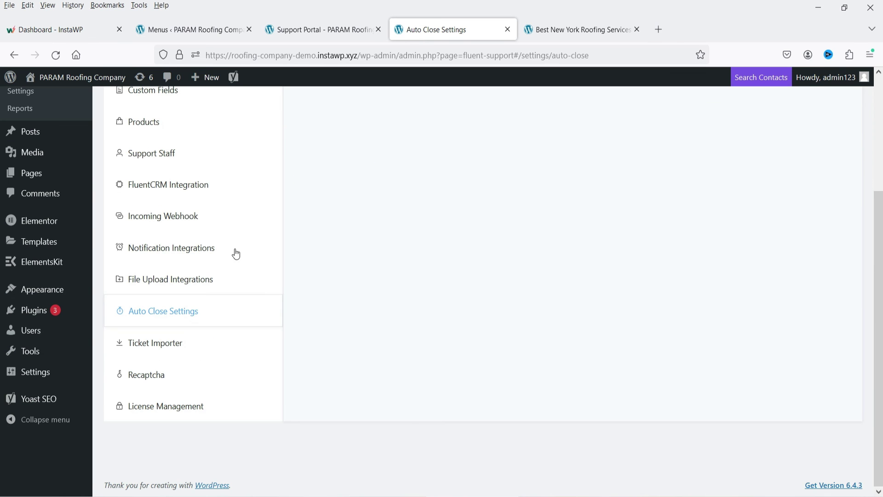
left_click(179, 345)
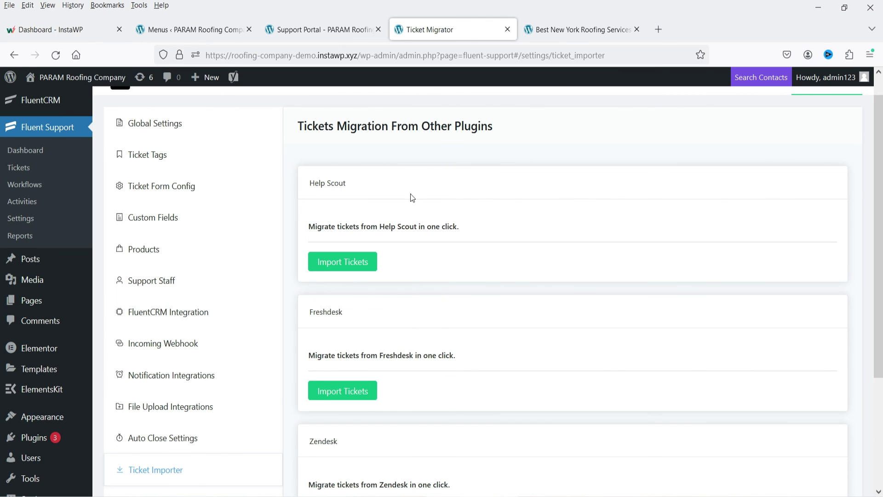
scroll(412, 197, "down", 4)
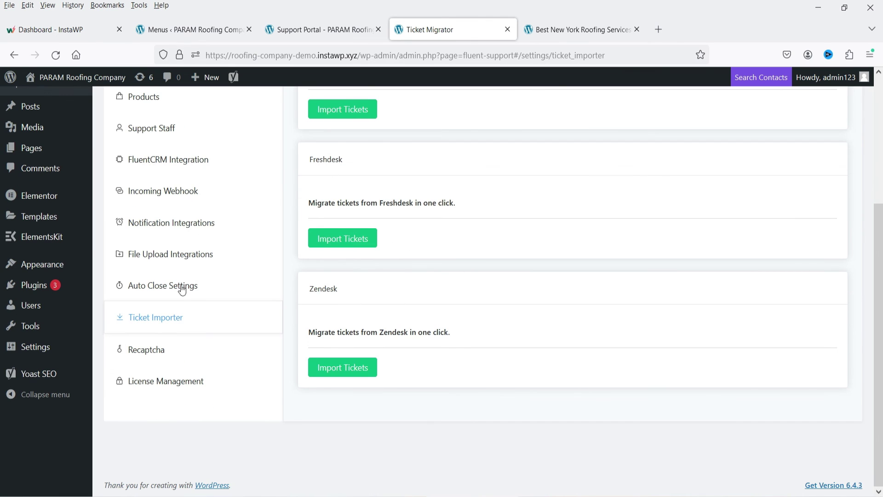
left_click(171, 366)
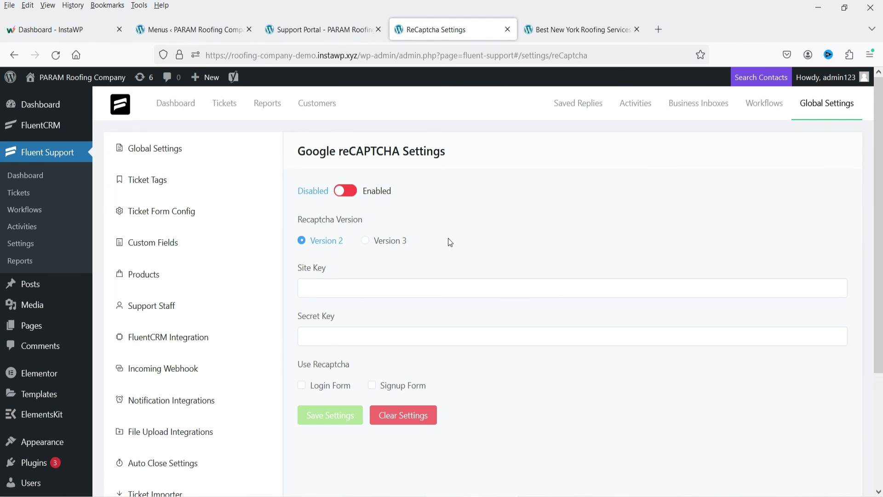
scroll(457, 259, "down", 3)
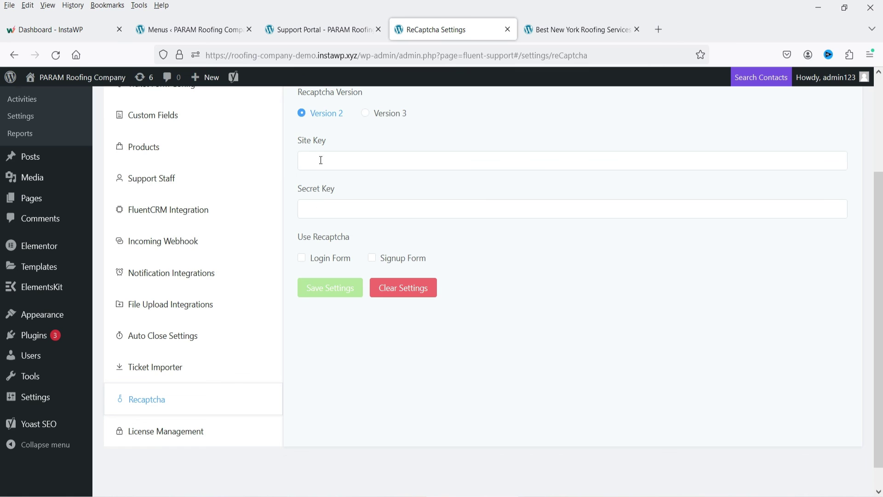
left_click(393, 217)
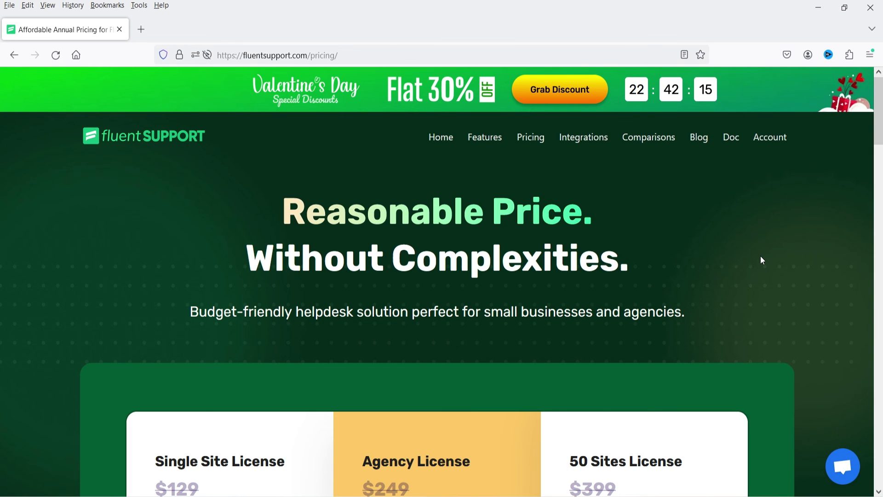
Scroll through the license cards, features and FAQ, then back up to the $91, $175 and $280 prices.
scroll(761, 258, "down", 3)
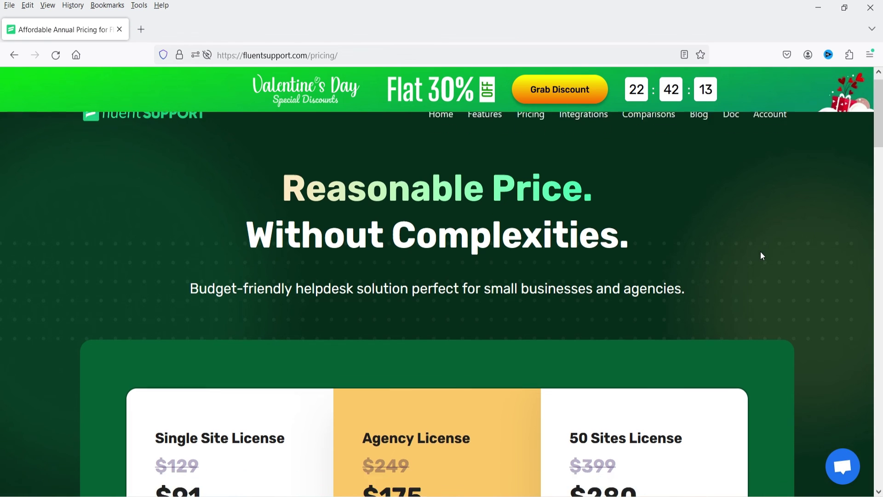
scroll(831, 247, "down", 3)
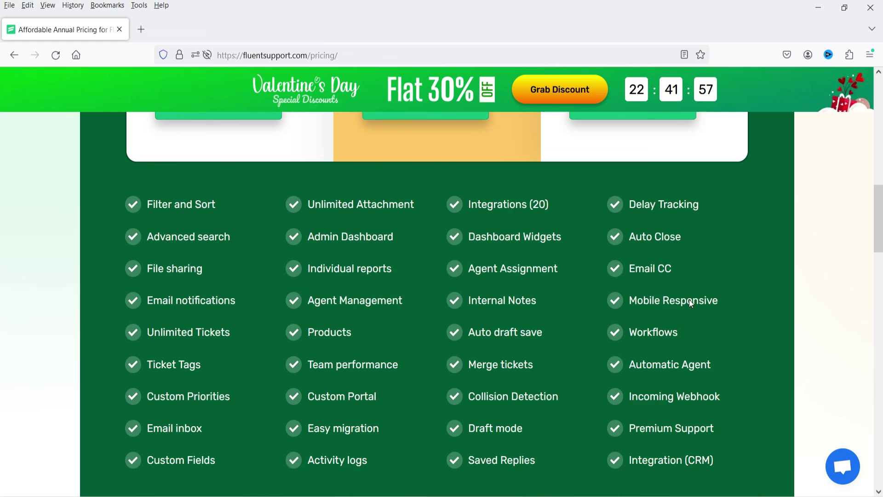
scroll(692, 304, "down", 3)
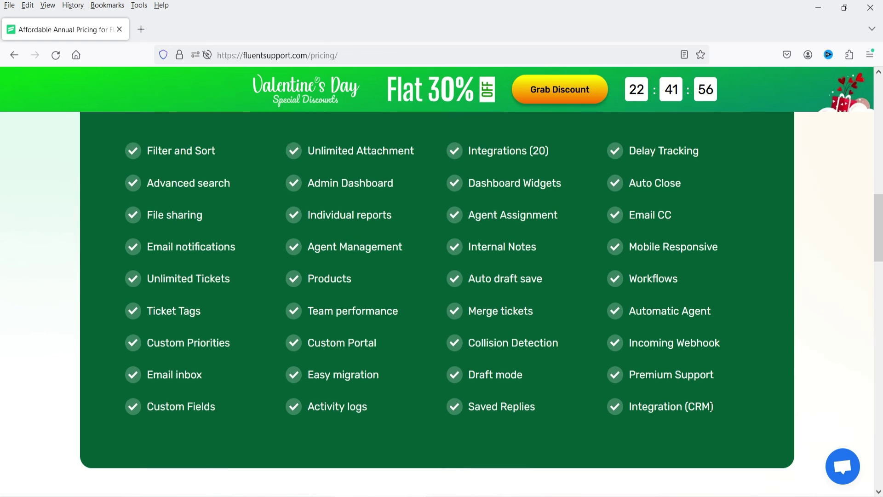
scroll(437, 276, "down", 5)
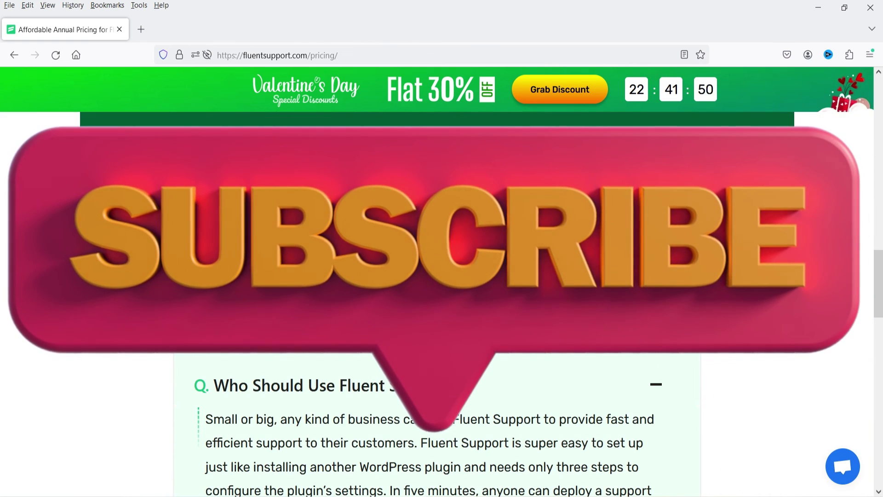
scroll(739, 313, "up", 10)
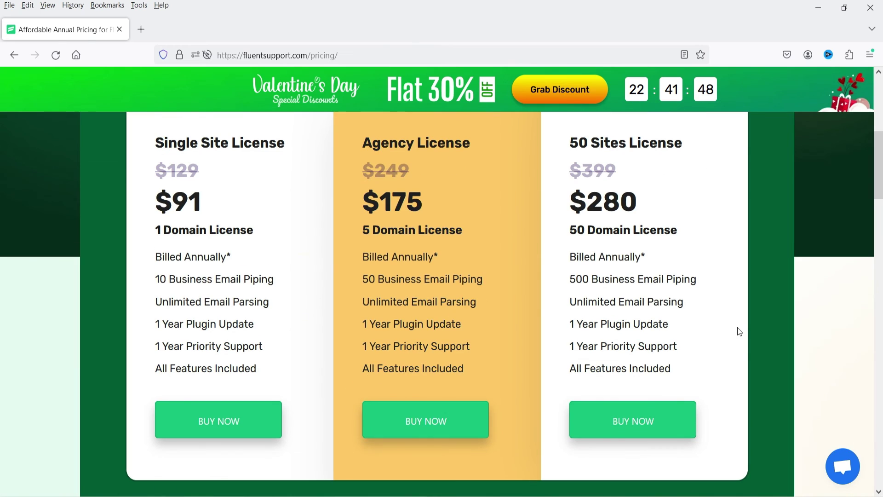